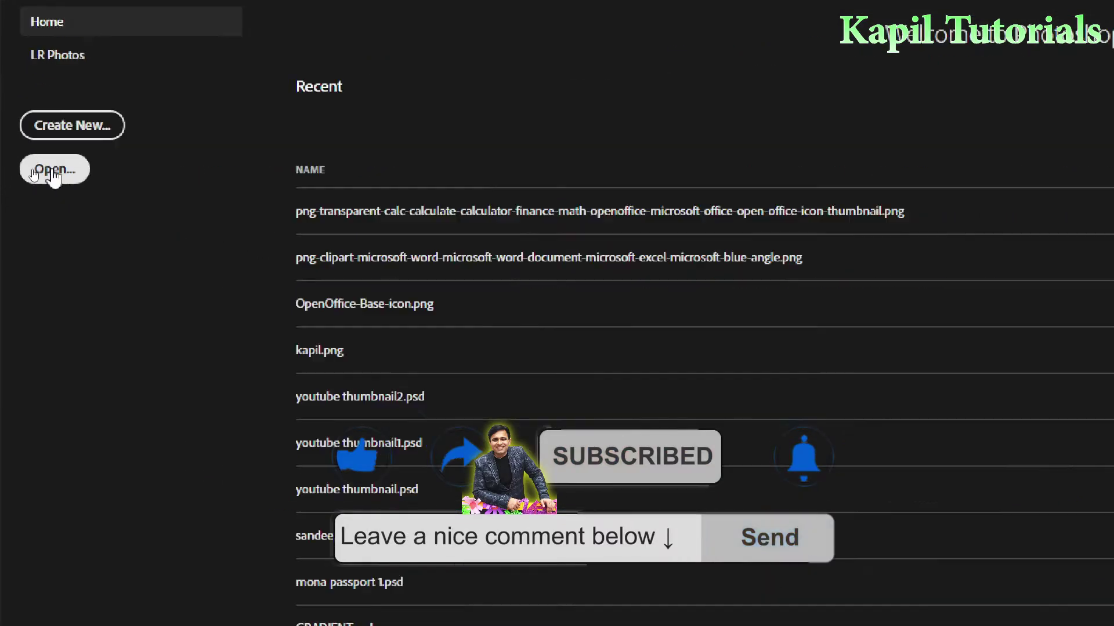
Open pexels-asad-photo-maldives-1450353.jpg from the Open dialog.
{"action": "left_click", "coordinate": [55, 171]}
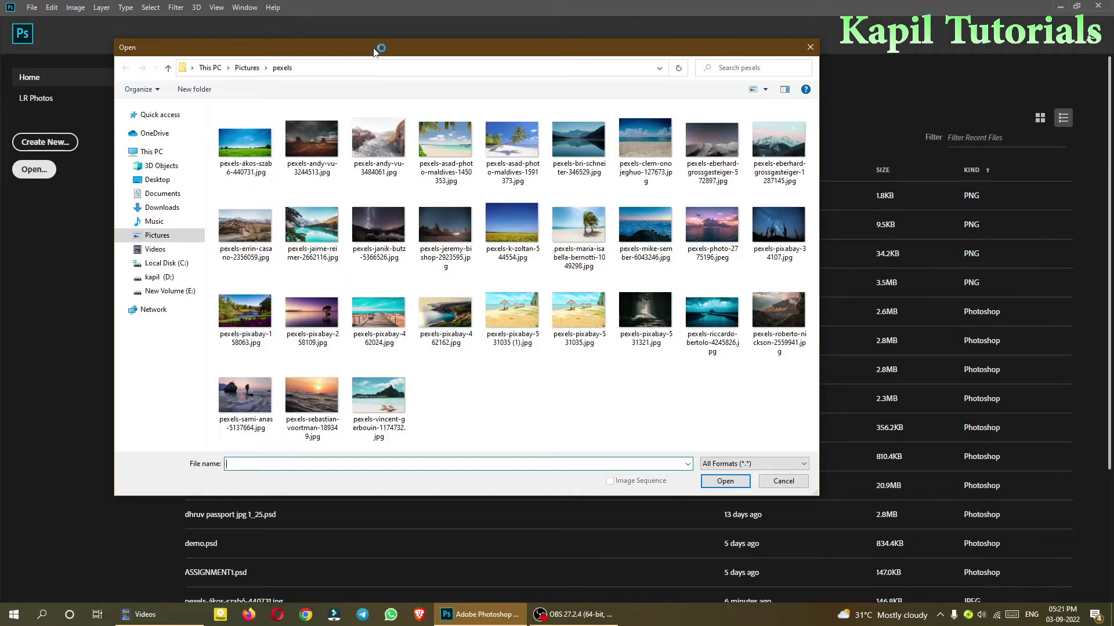
{"action": "left_click_drag", "start_coordinate": [374, 47], "coordinate": [488, 67]}
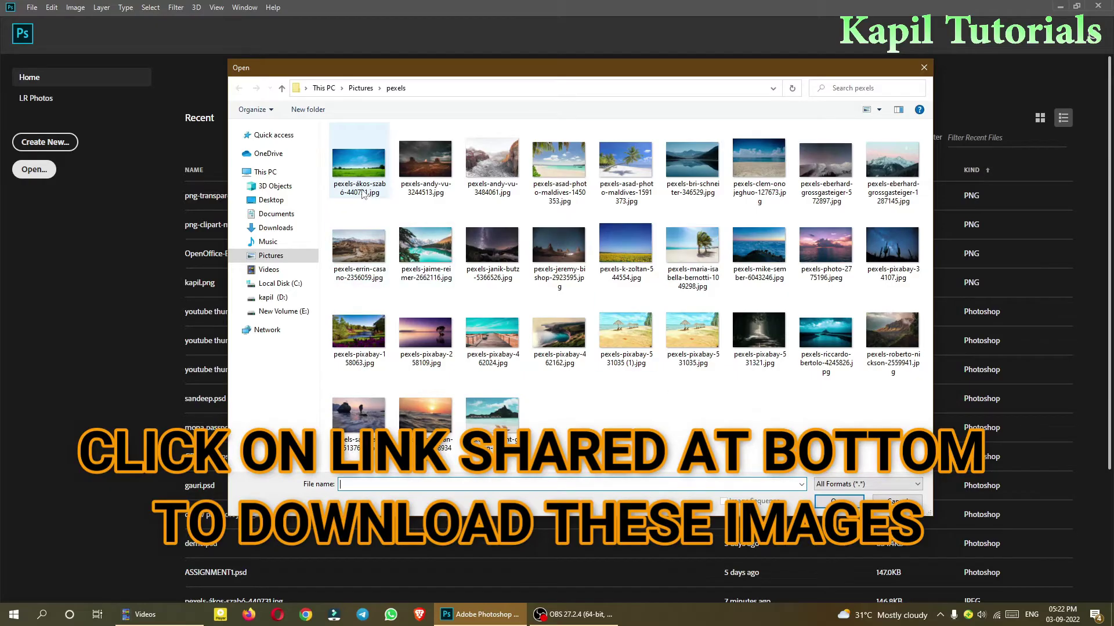
{"action": "left_click", "coordinate": [551, 165]}
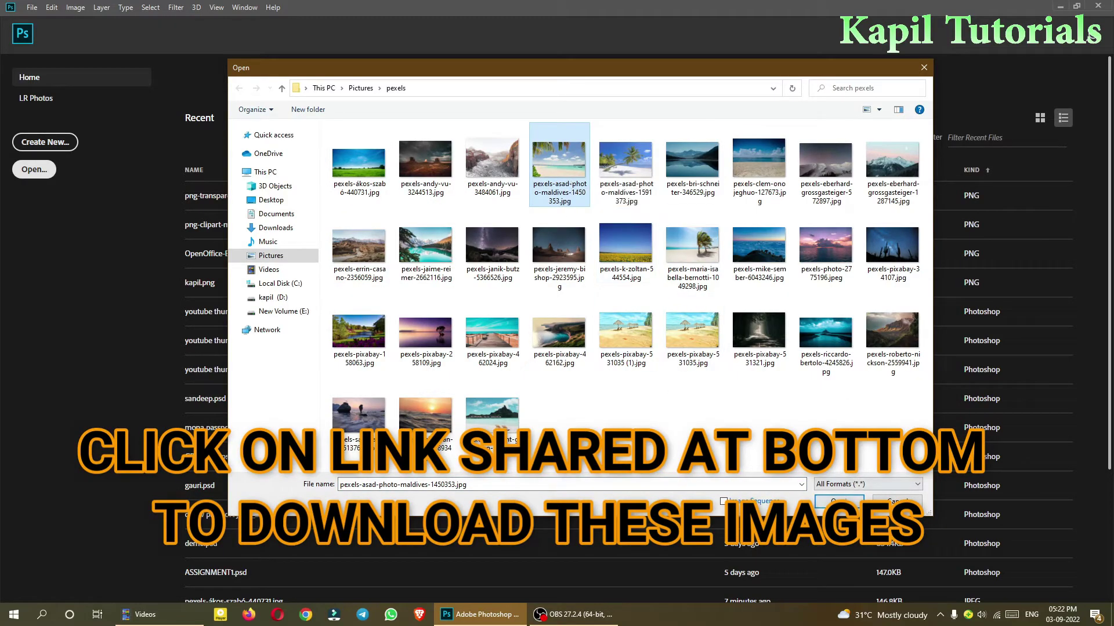
{"action": "left_click", "coordinate": [840, 502]}
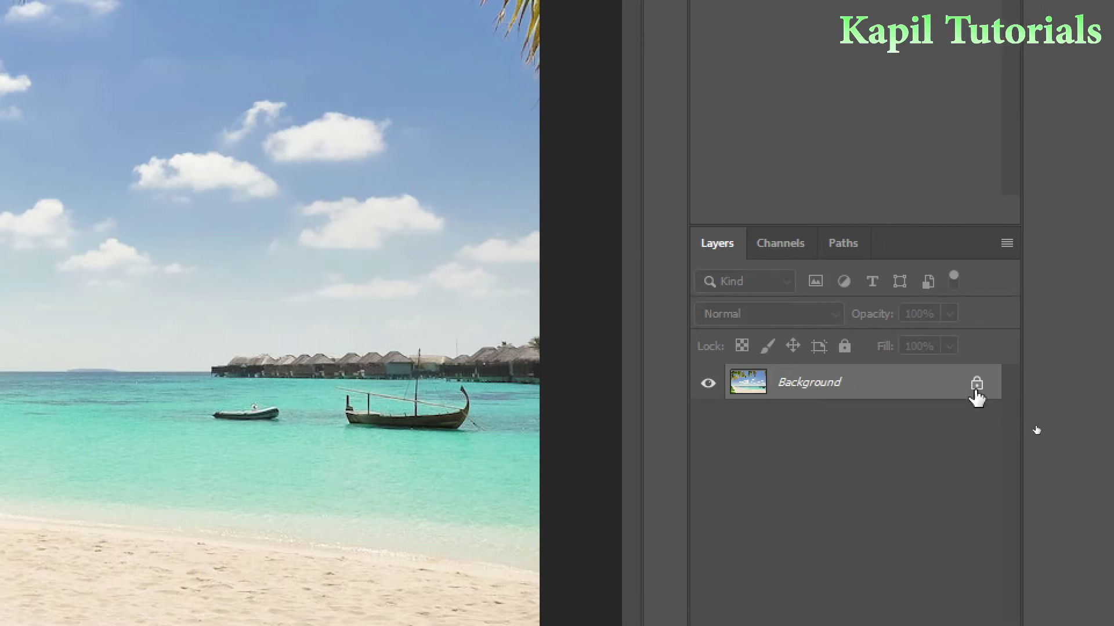
Convert the locked Background into a normal layer named 'Original Image'.
{"action": "double_click", "coordinate": [805, 386]}
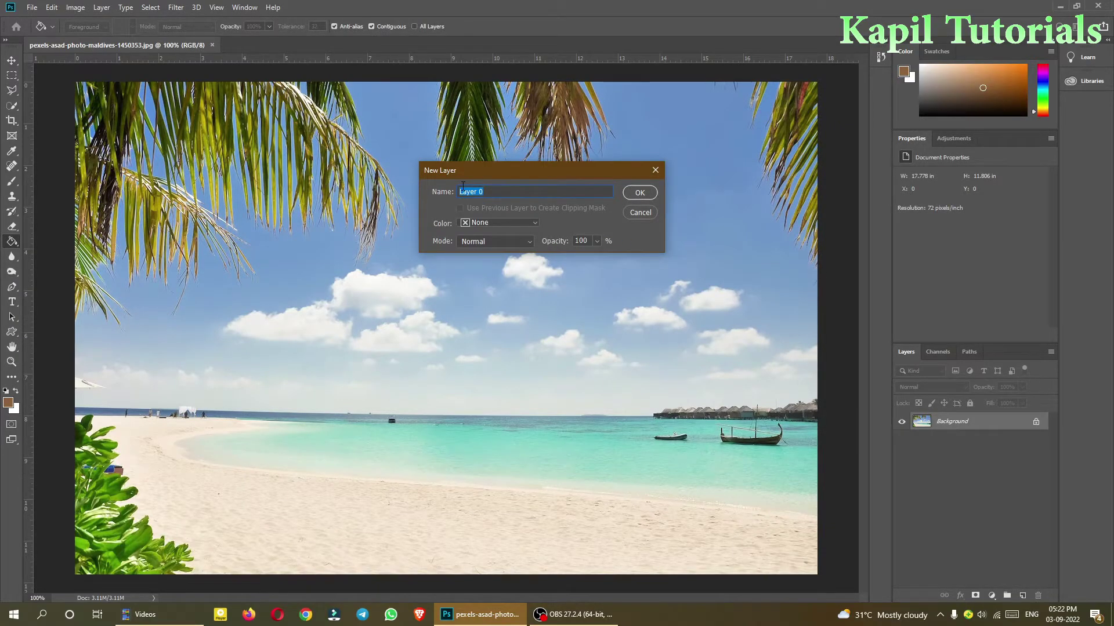
{"action": "type", "text": "P"}
{"action": "type", "text": "O"}
{"action": "type", "text": "riginal "}
{"action": "type", "text": "Image"}
{"action": "left_click", "coordinate": [642, 194]}
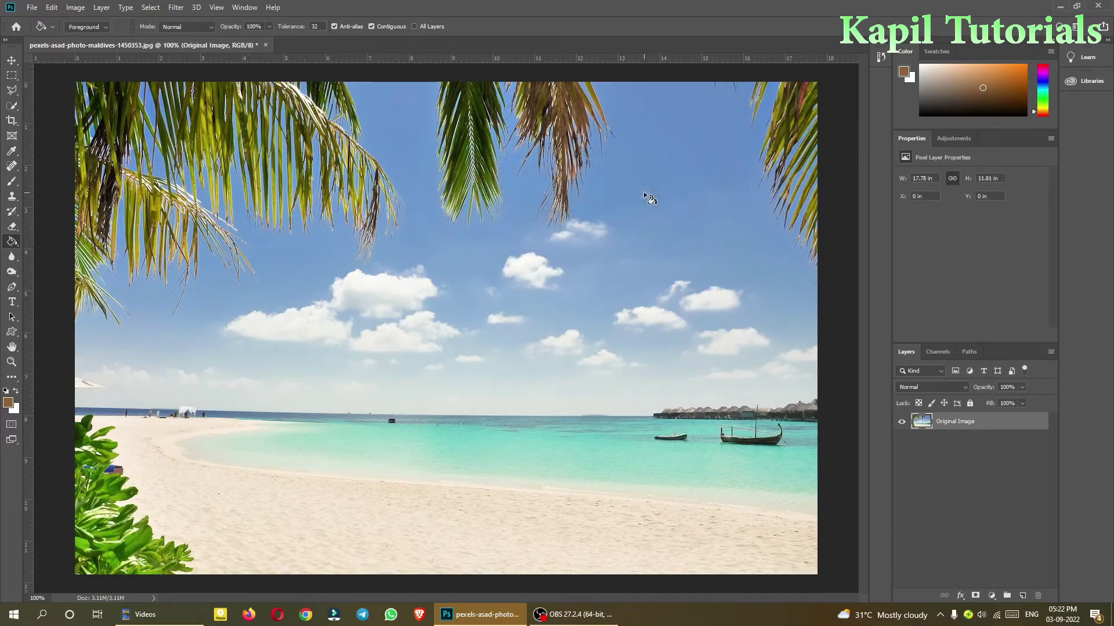
Duplicate the Original Image layer and name the copy 'Duplicate Image'.
{"action": "right_click", "coordinate": [948, 428]}
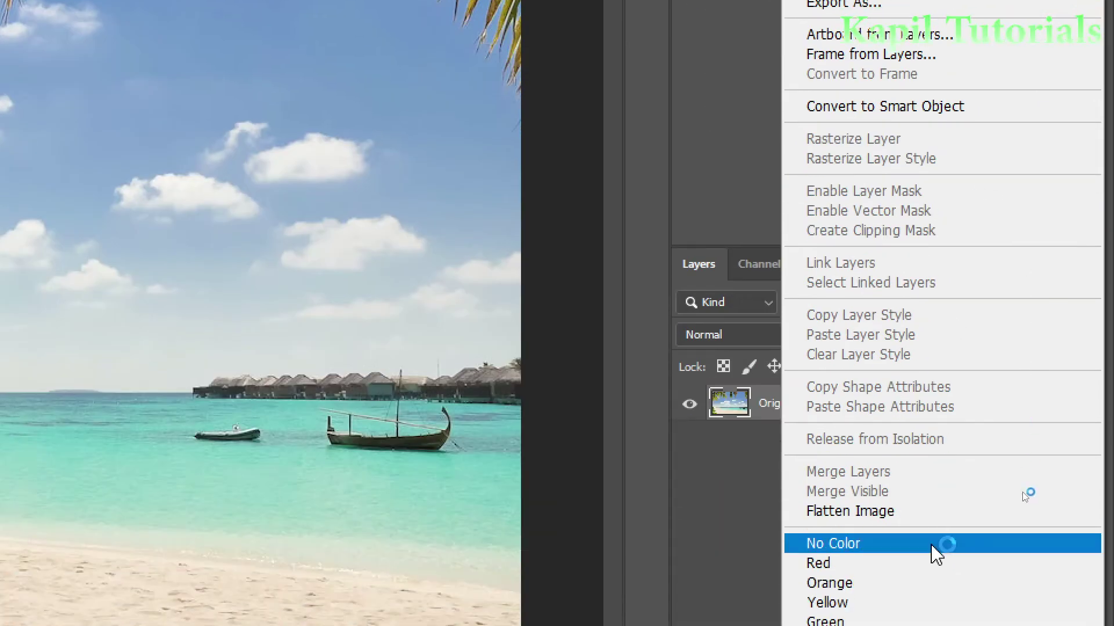
{"action": "left_click", "coordinate": [936, 554]}
{"action": "right_click", "coordinate": [808, 415]}
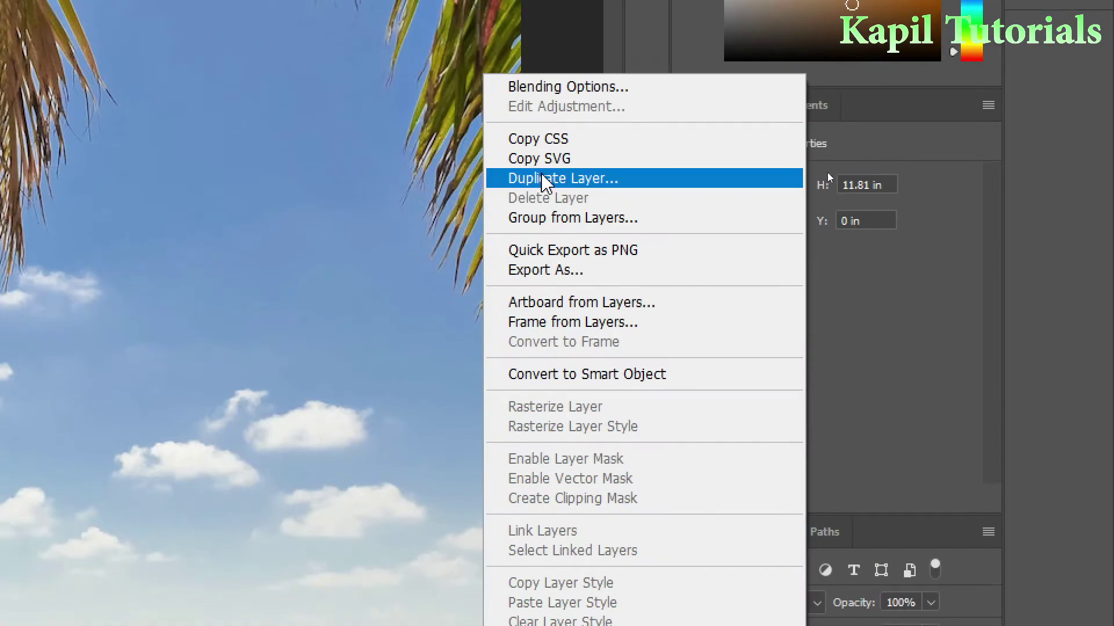
{"action": "left_click", "coordinate": [544, 179]}
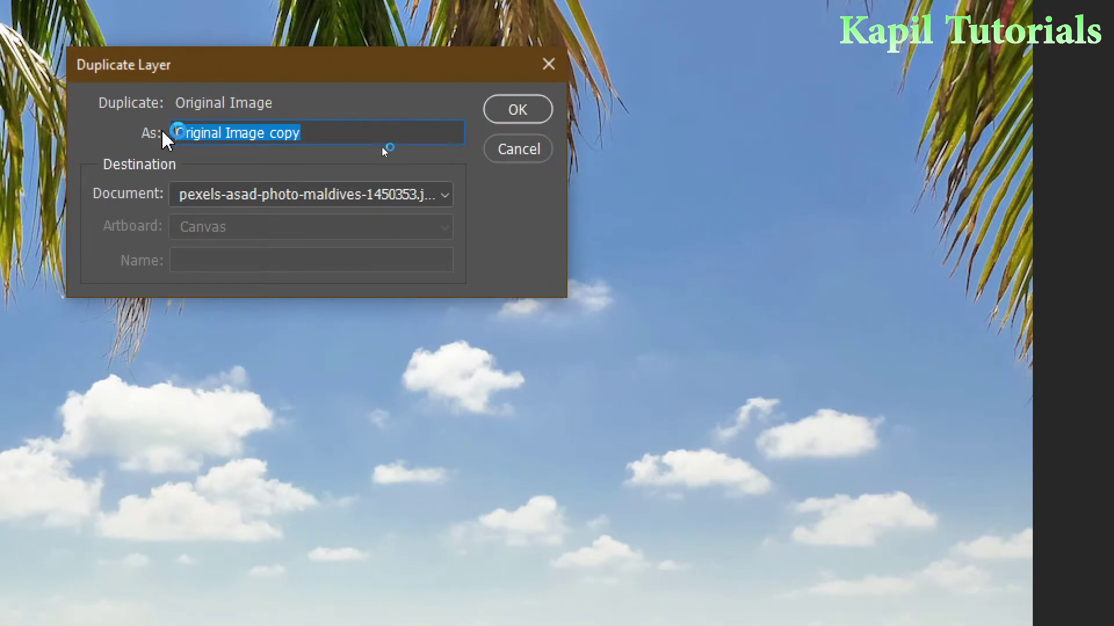
{"action": "type", "text": "Duplicate la"}
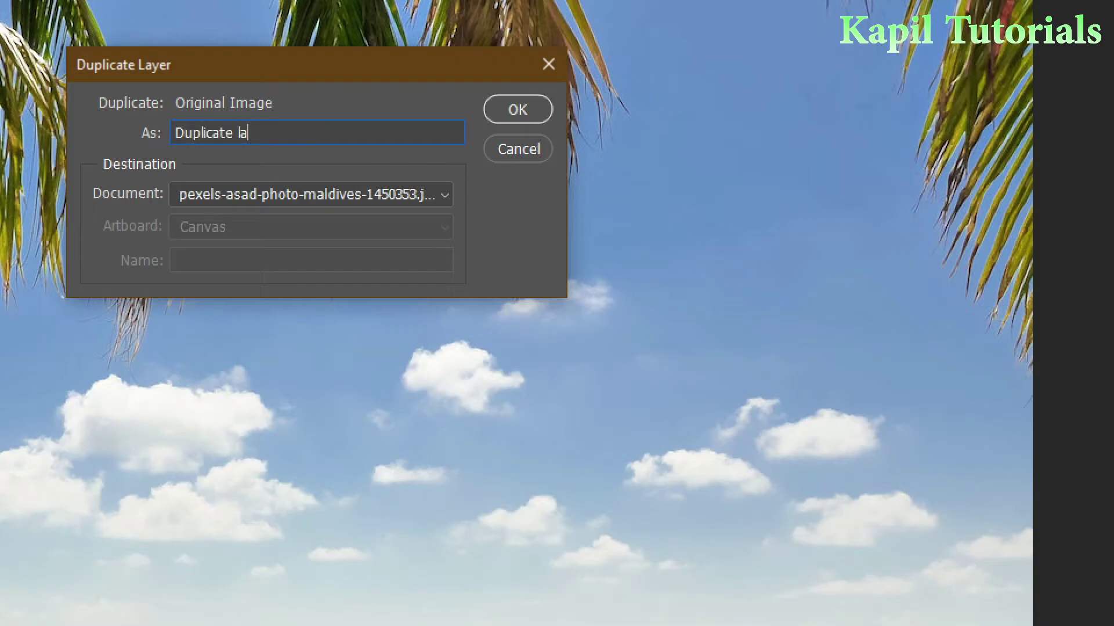
{"action": "key", "text": "BackSpace"}
{"action": "key", "text": "BackSpace"}
{"action": "type", "text": "Image"}
{"action": "left_click", "coordinate": [517, 109]}
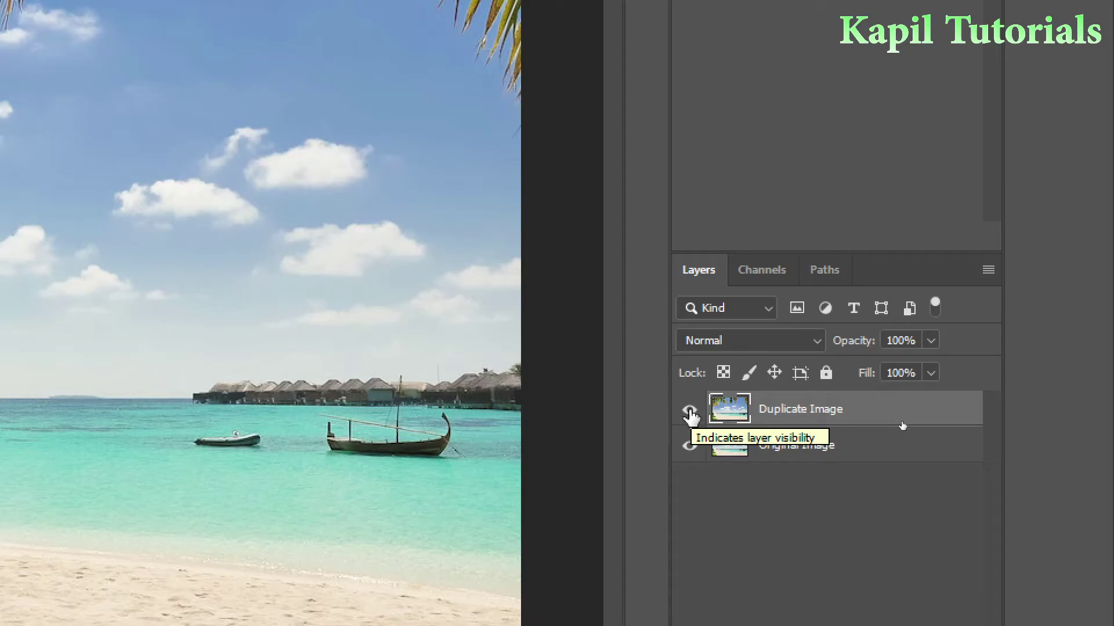
Hide Original Image so only Duplicate Image shows, then toggle the Layers panel with F7.
{"action": "left_click", "coordinate": [690, 411]}
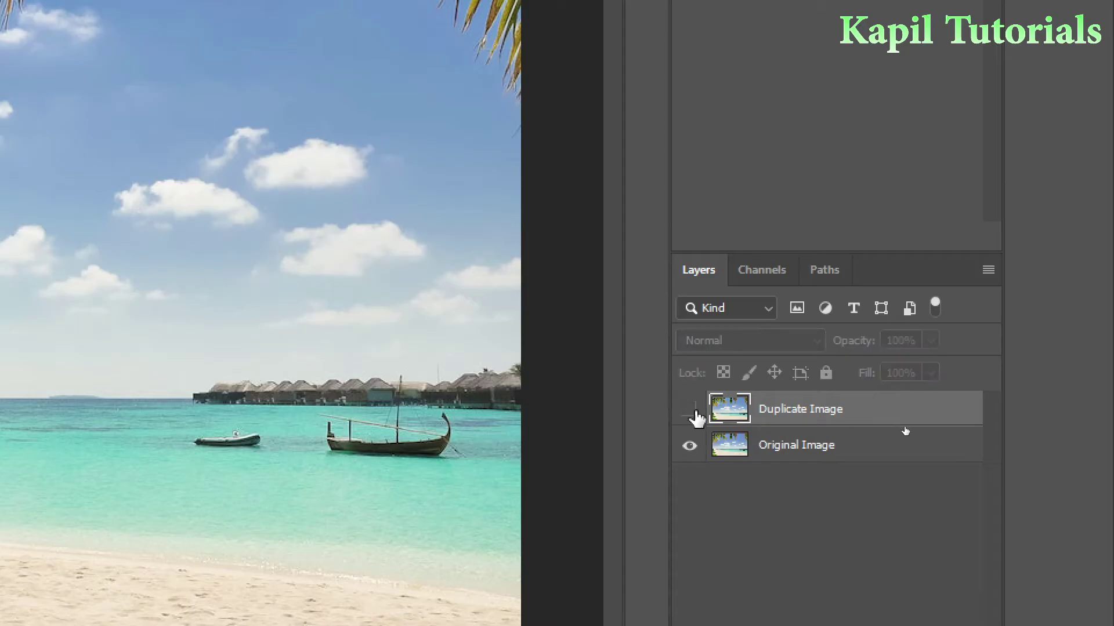
{"action": "left_click", "coordinate": [689, 446]}
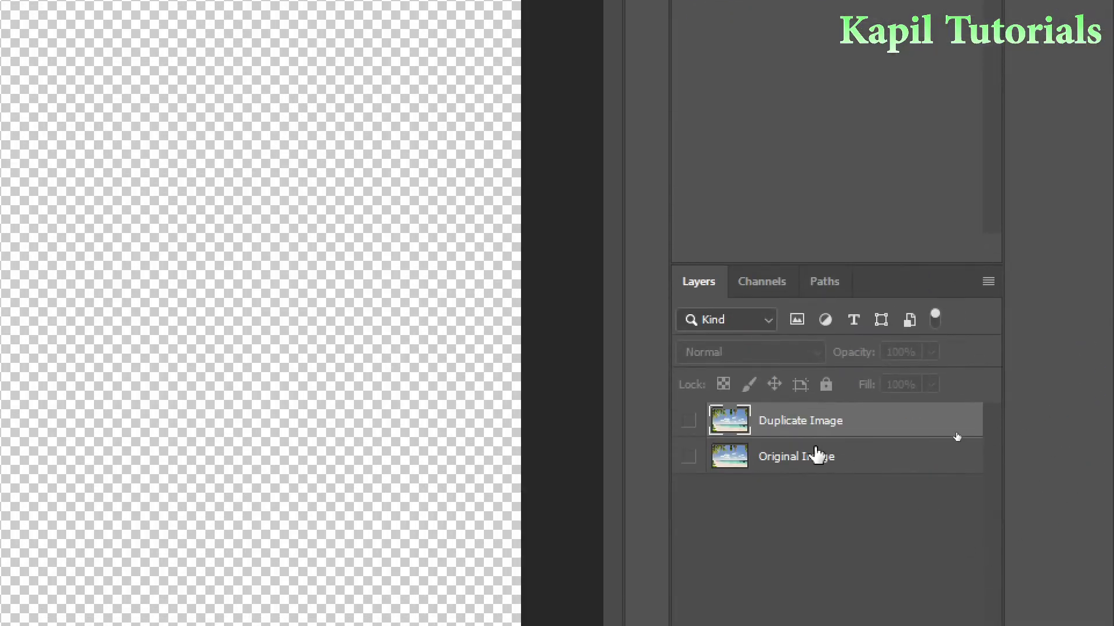
{"action": "left_click", "coordinate": [689, 422]}
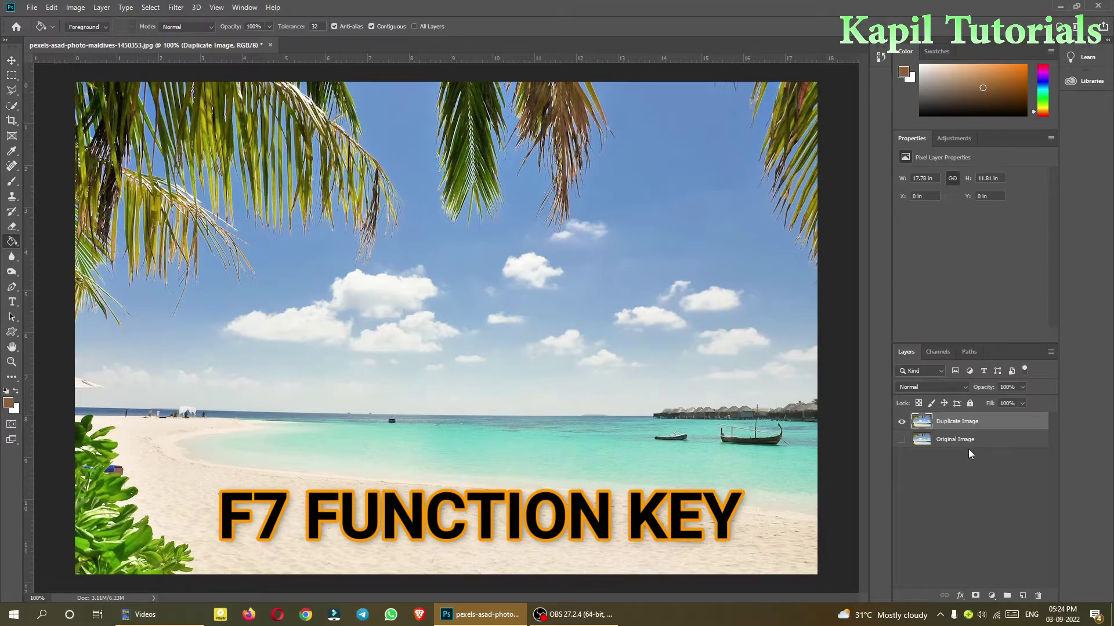
{"action": "key", "text": "F7"}
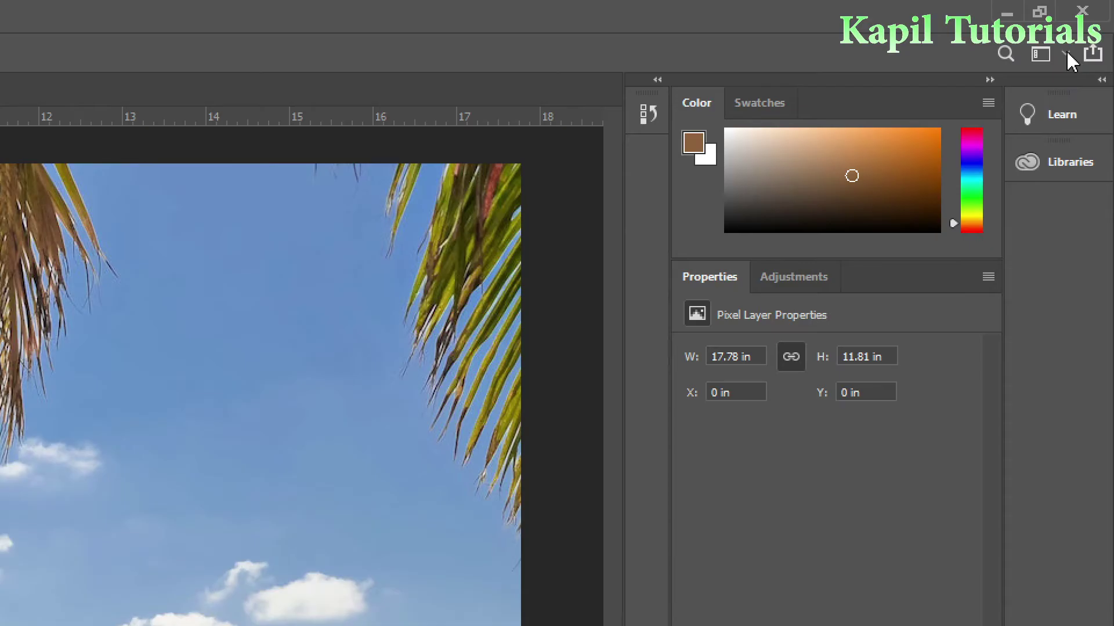
Reset the Essentials workspace, collapse the Learn panel and enlarge the Layers list.
{"action": "left_click", "coordinate": [1068, 56]}
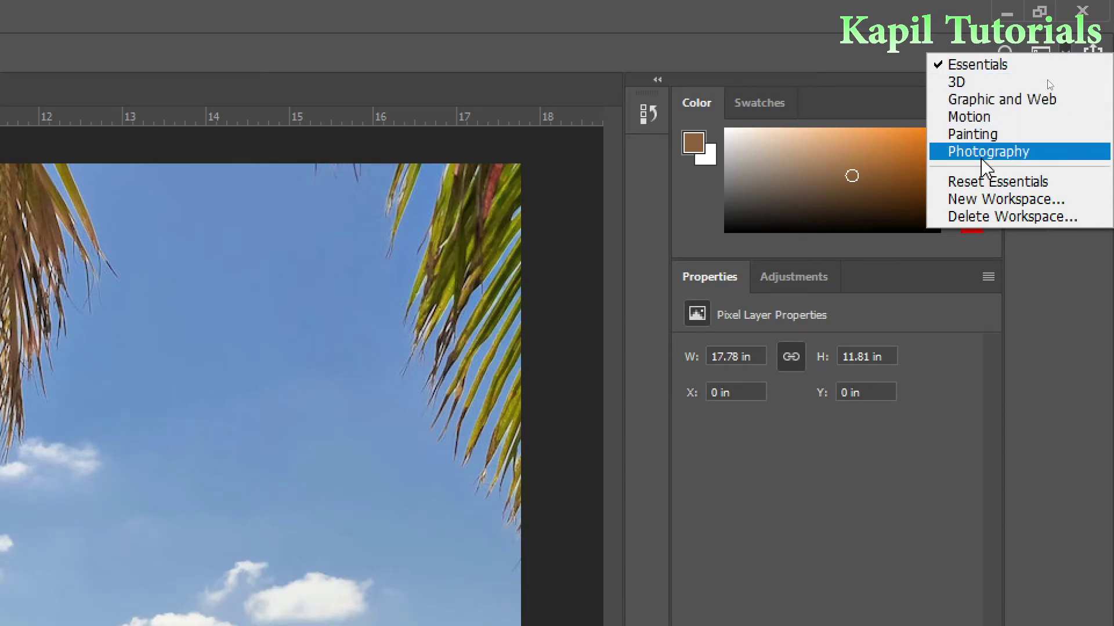
{"action": "left_click", "coordinate": [986, 181]}
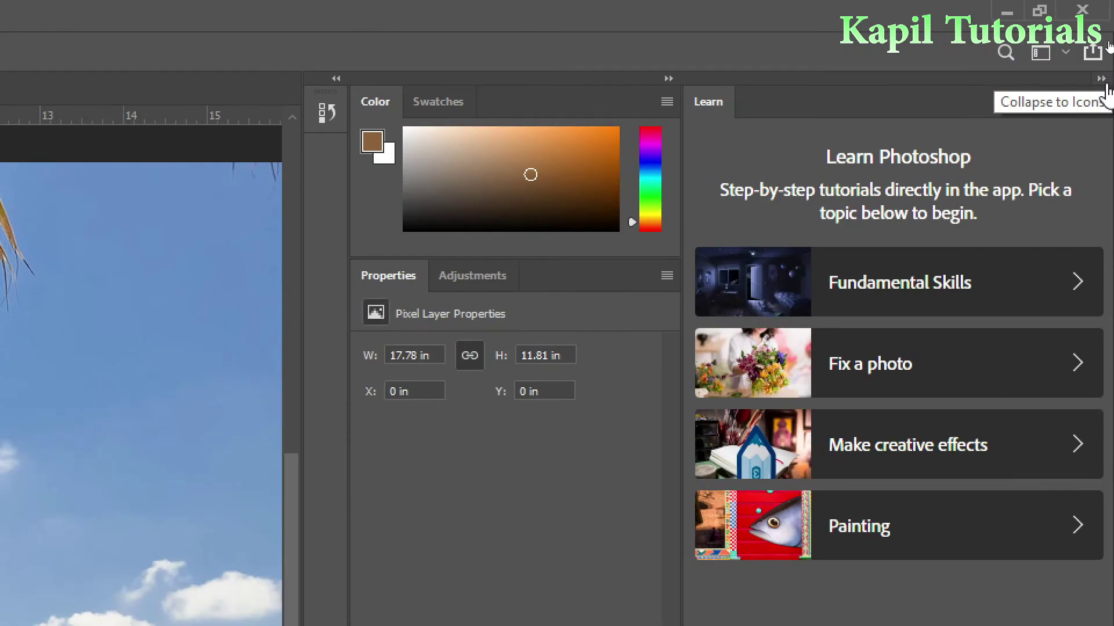
{"action": "left_click", "coordinate": [1100, 79]}
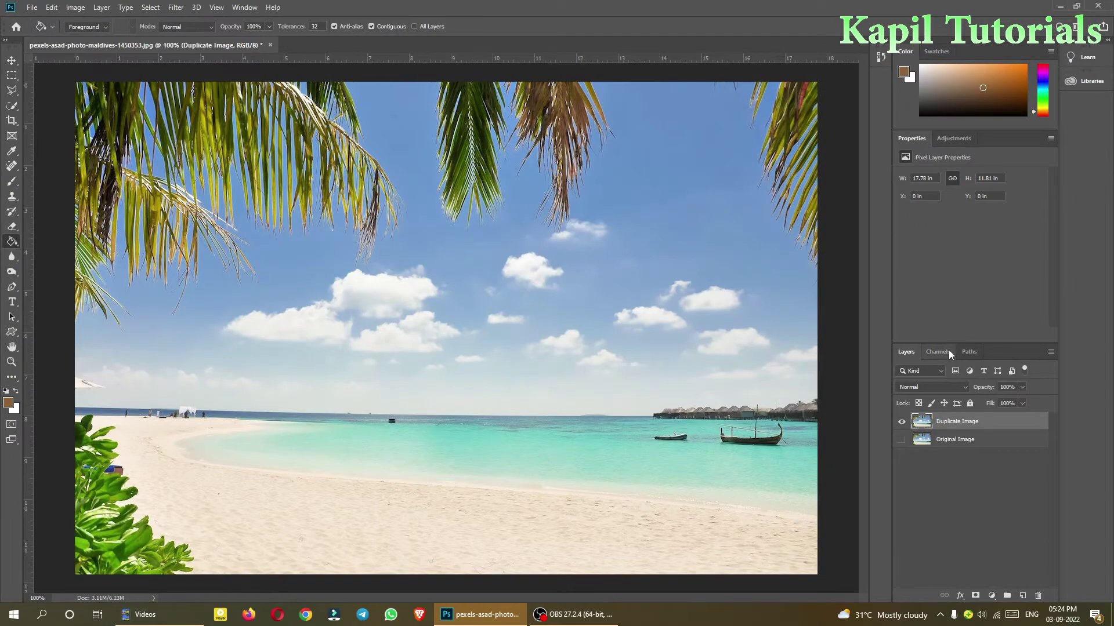
{"action": "left_click_drag", "start_coordinate": [952, 342], "coordinate": [949, 231]}
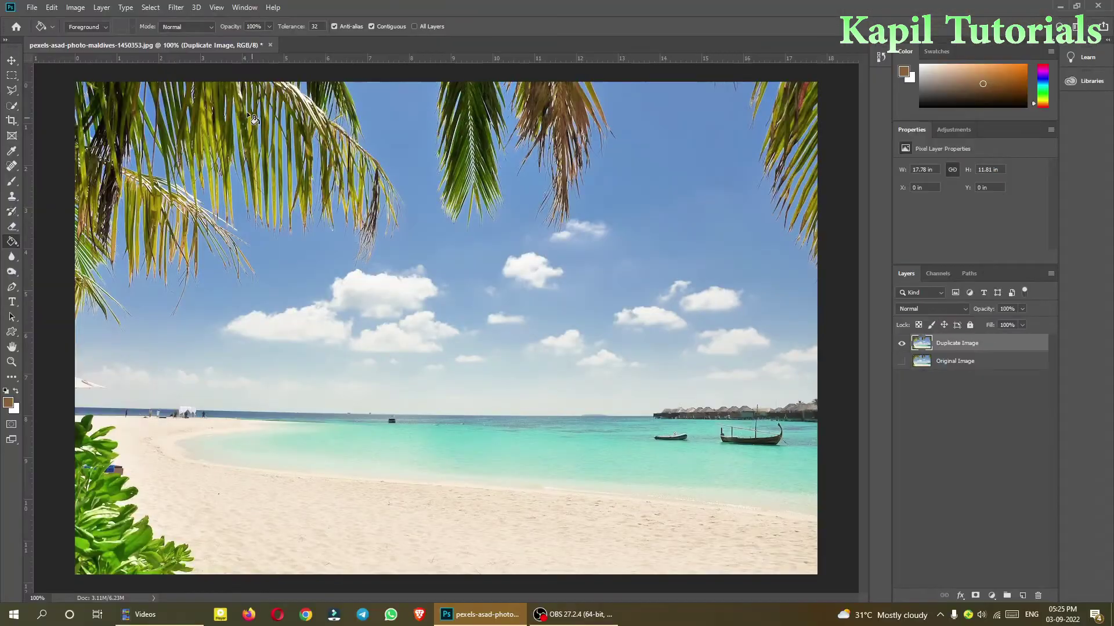
Open Image > Adjustments > Hue/Saturation on Duplicate Image and move the dialog aside.
{"action": "left_click", "coordinate": [76, 8]}
{"action": "mouse_move", "coordinate": [90, 38]}
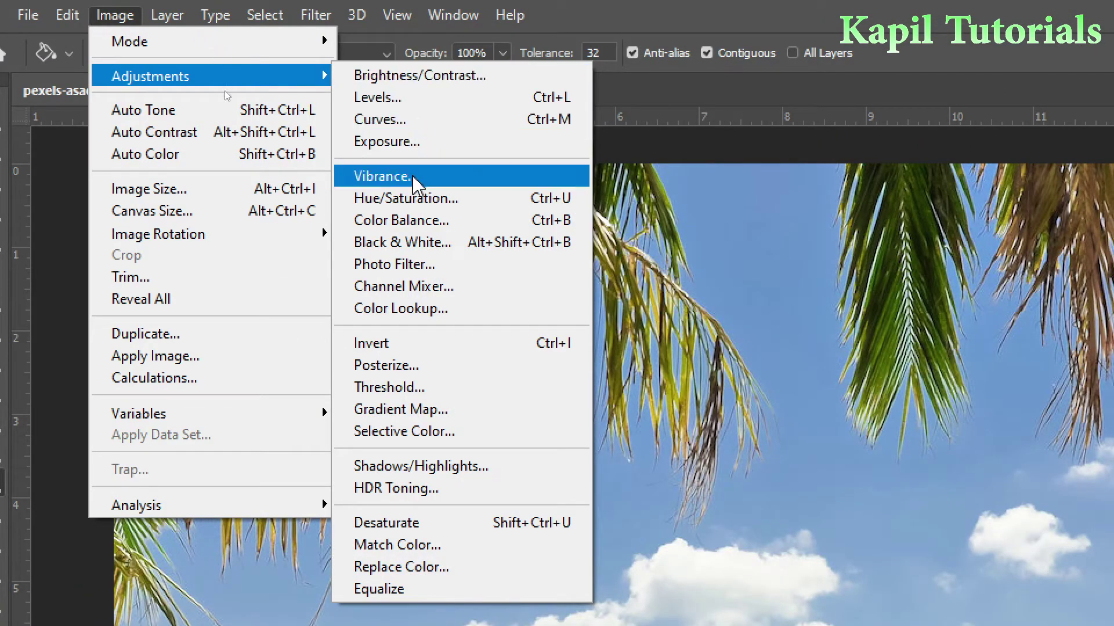
{"action": "left_click", "coordinate": [429, 200]}
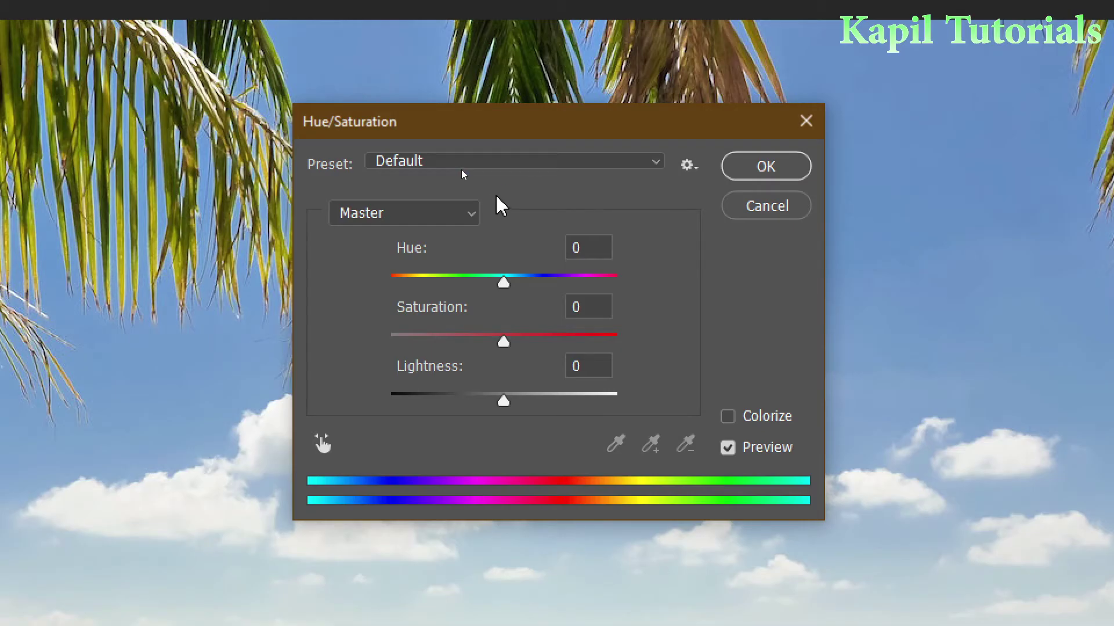
{"action": "left_click_drag", "start_coordinate": [501, 132], "coordinate": [521, 129]}
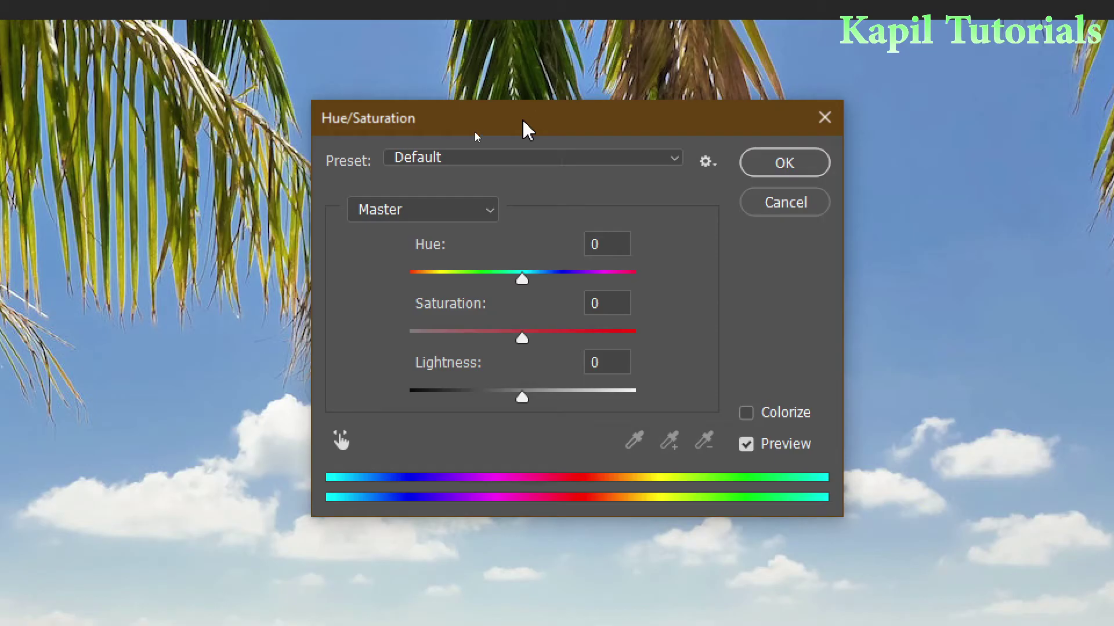
{"action": "left_click_drag", "start_coordinate": [497, 129], "coordinate": [559, 94]}
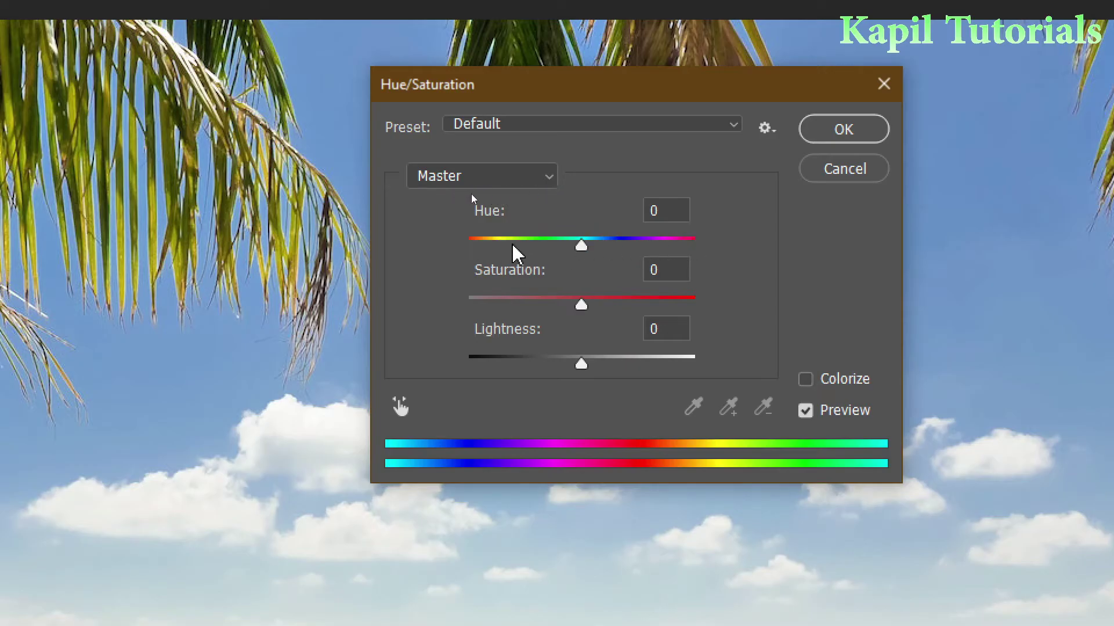
{"action": "left_click", "coordinate": [581, 247]}
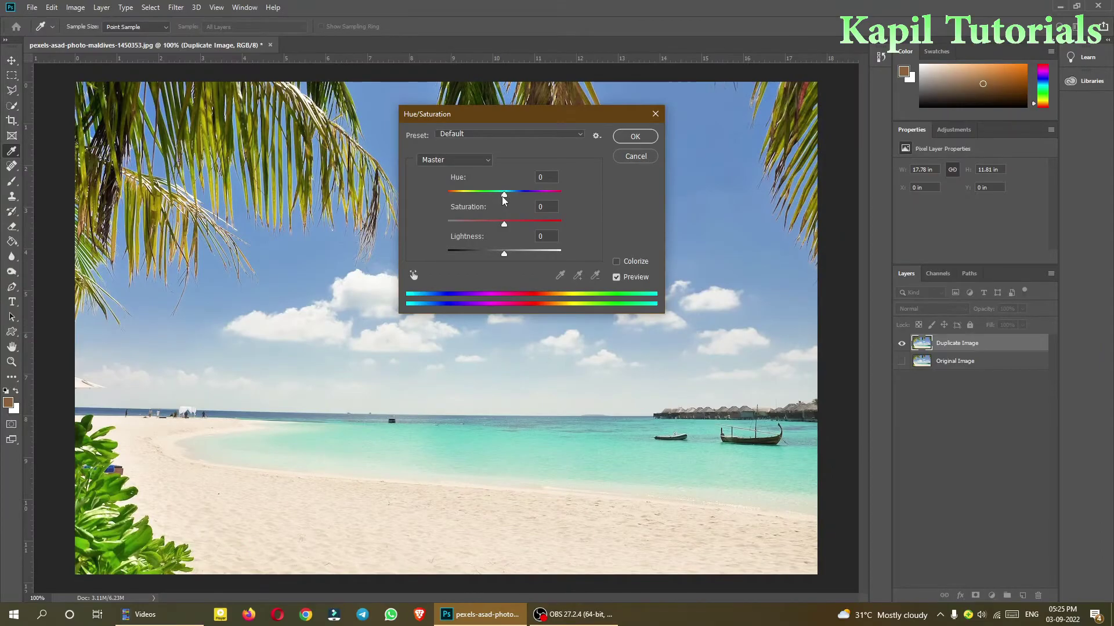
{"action": "left_click", "coordinate": [580, 246]}
{"action": "left_click_drag", "start_coordinate": [504, 198], "coordinate": [439, 195]}
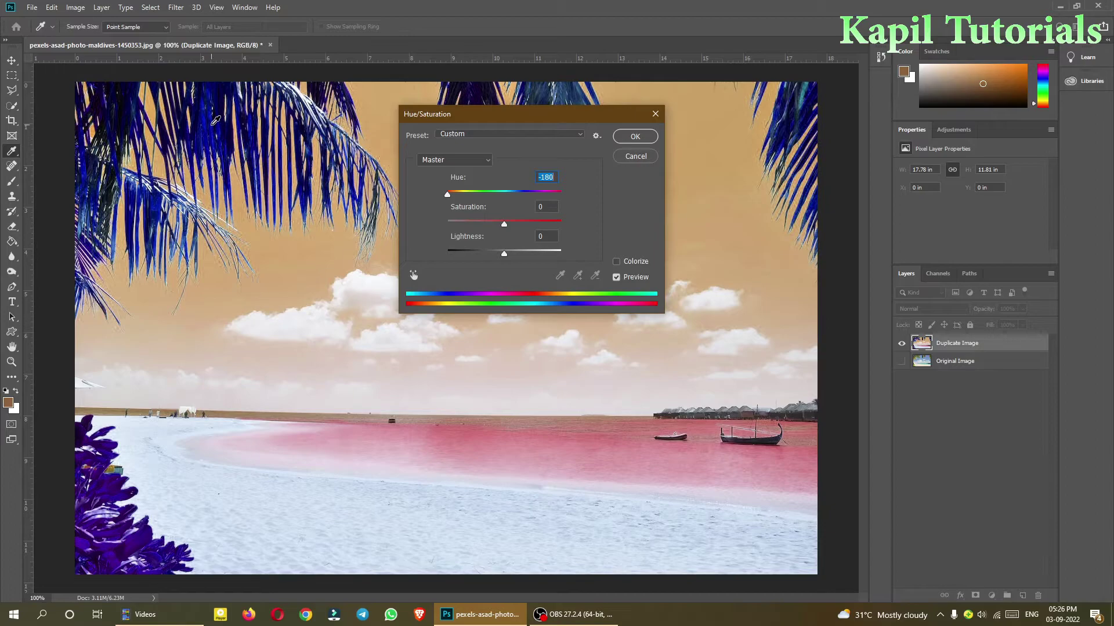
{"action": "left_click", "coordinate": [448, 195]}
{"action": "left_click", "coordinate": [497, 202]}
{"action": "left_click_drag", "start_coordinate": [447, 195], "coordinate": [504, 198]}
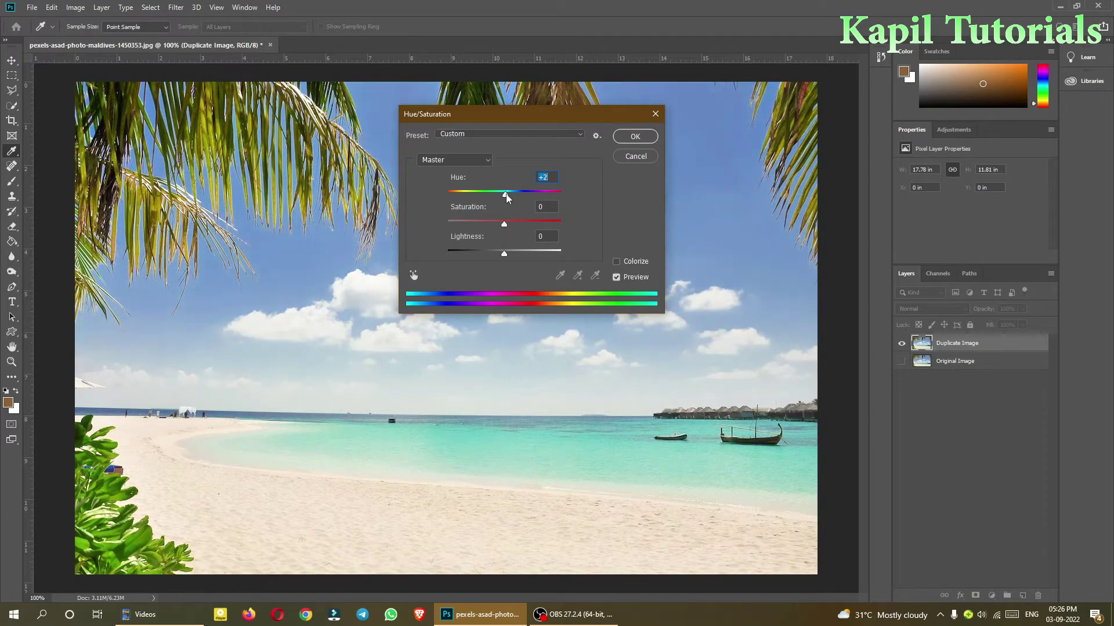
{"action": "left_click_drag", "start_coordinate": [507, 197], "coordinate": [506, 198]}
Push Yellows saturation to +100, then down to -100 so the palm fronds turn grey.
{"action": "left_click_drag", "start_coordinate": [502, 116], "coordinate": [537, 145]}
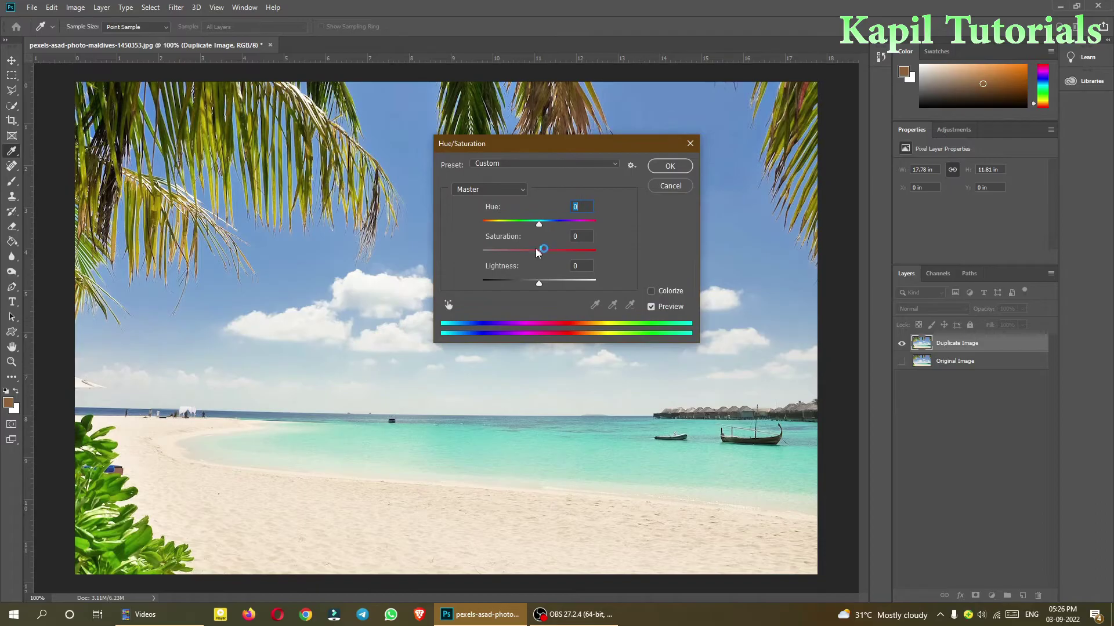
{"action": "key", "text": "alt+3"}
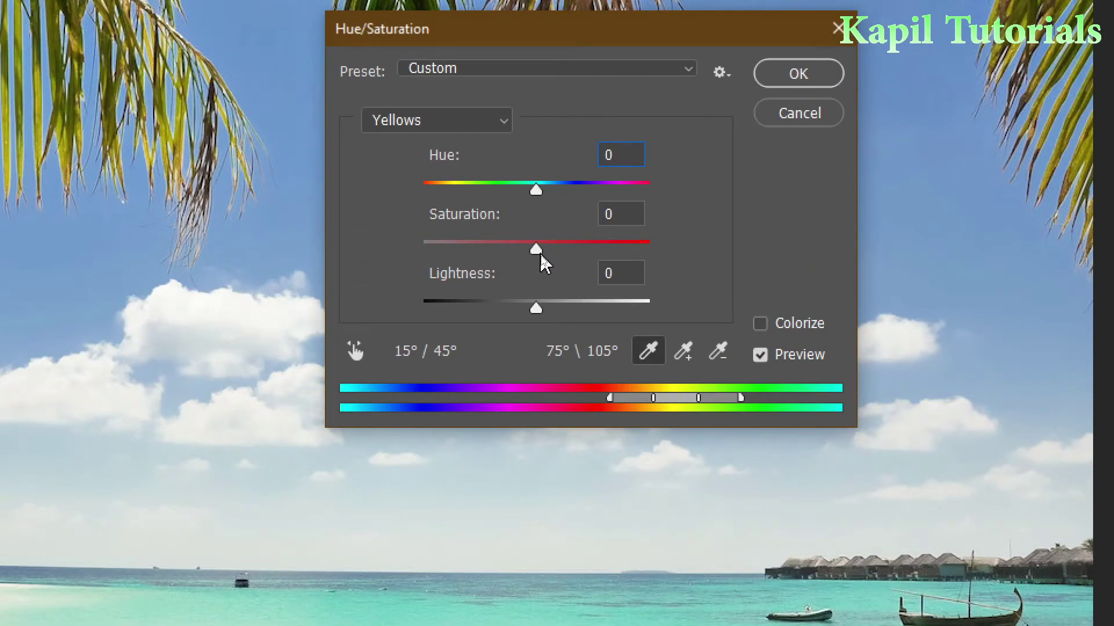
{"action": "left_click", "coordinate": [540, 256]}
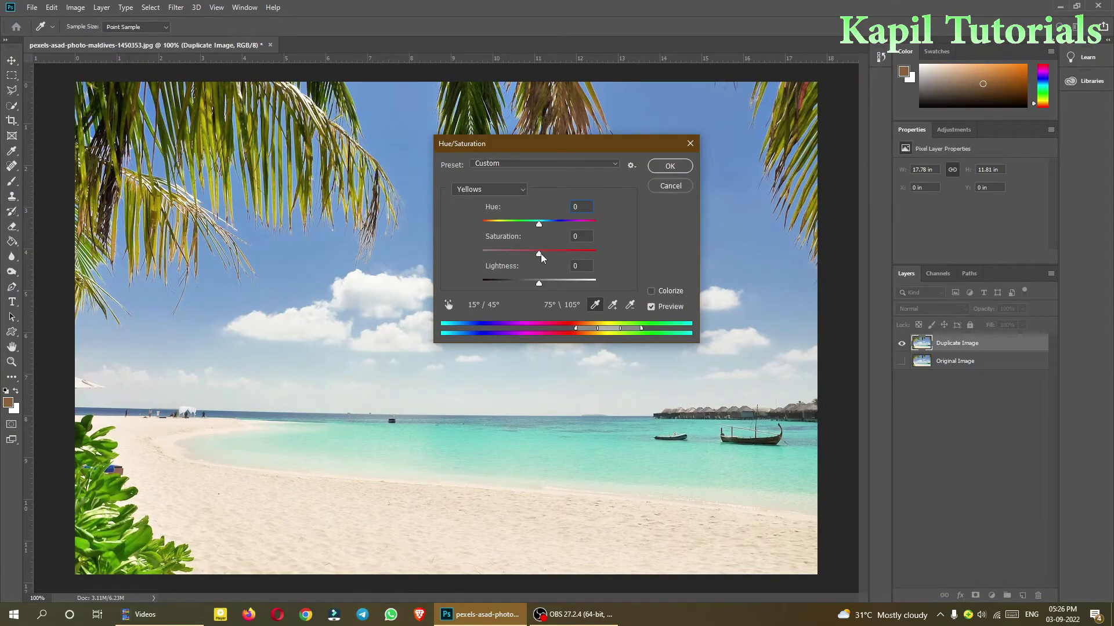
{"action": "left_click_drag", "start_coordinate": [539, 254], "coordinate": [622, 256]}
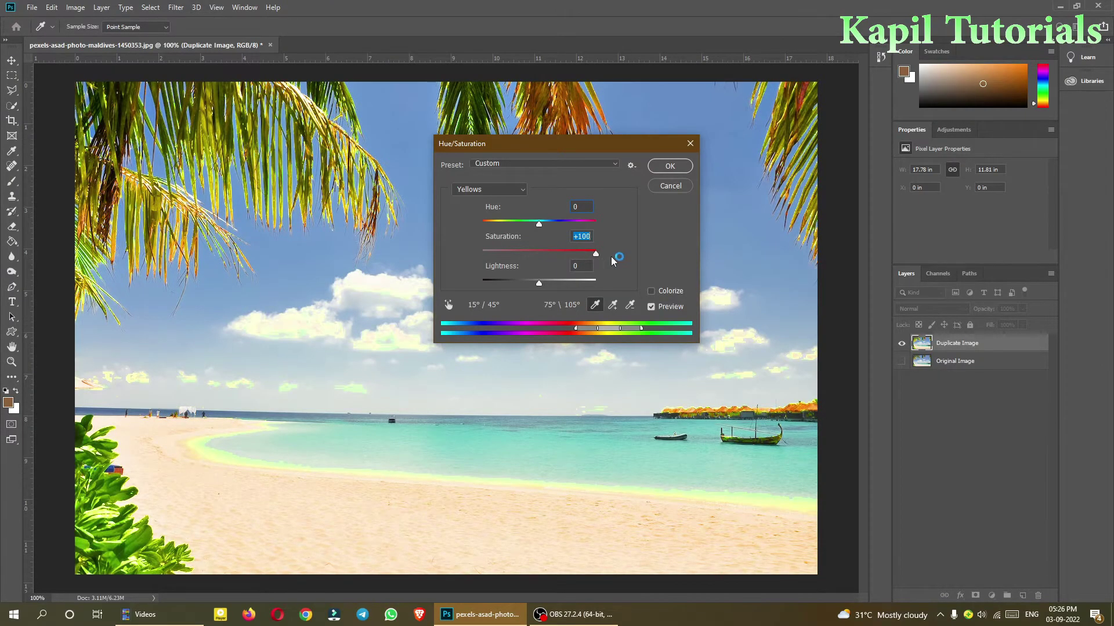
{"action": "left_click_drag", "start_coordinate": [595, 254], "coordinate": [481, 260]}
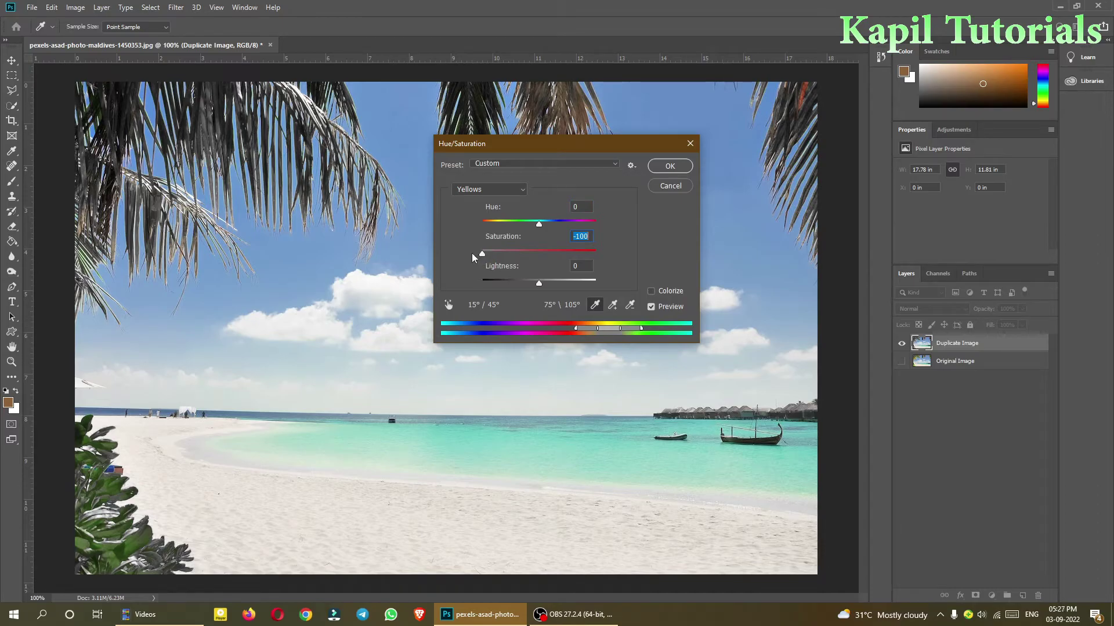
{"action": "left_click_drag", "start_coordinate": [550, 143], "coordinate": [590, 240]}
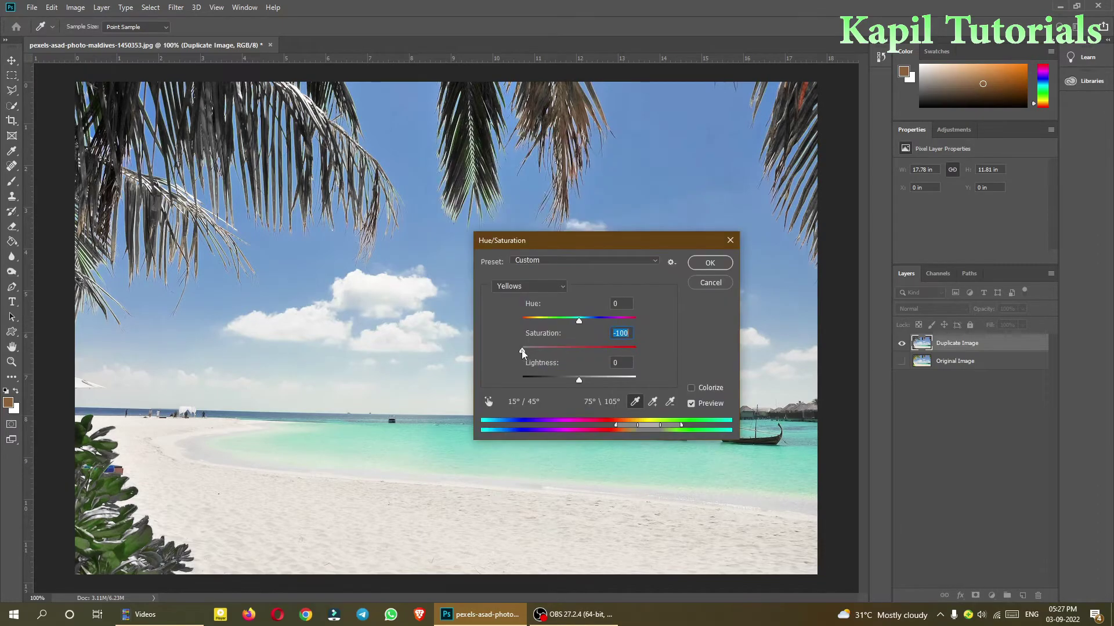
Switch to Master and drain saturation to -100, making the photo black and white.
{"action": "left_click", "coordinate": [565, 286]}
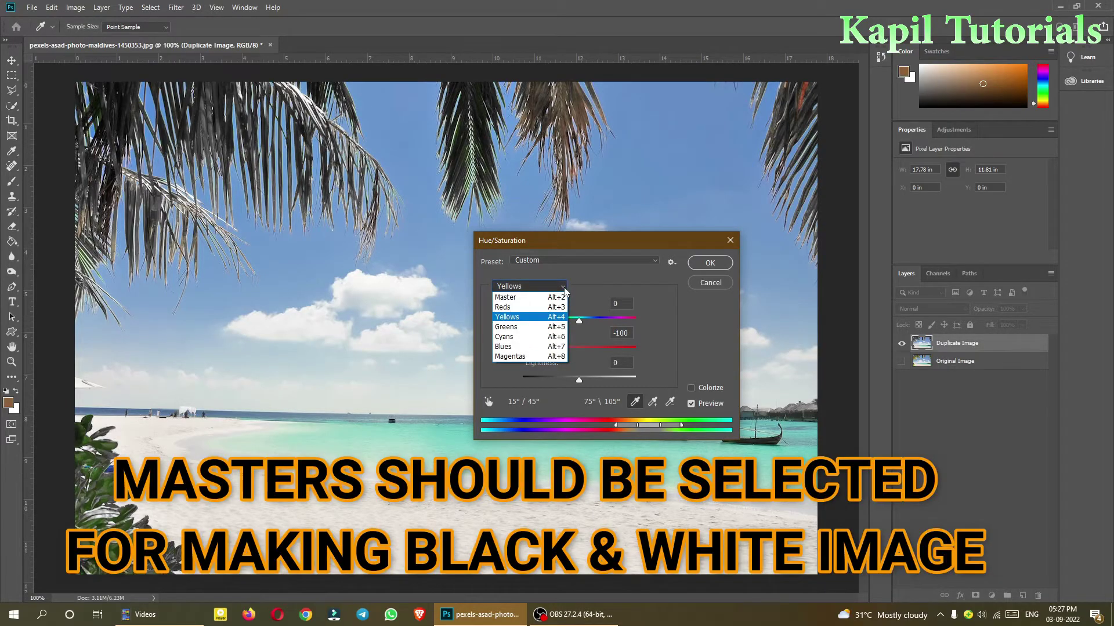
{"action": "left_click", "coordinate": [526, 299]}
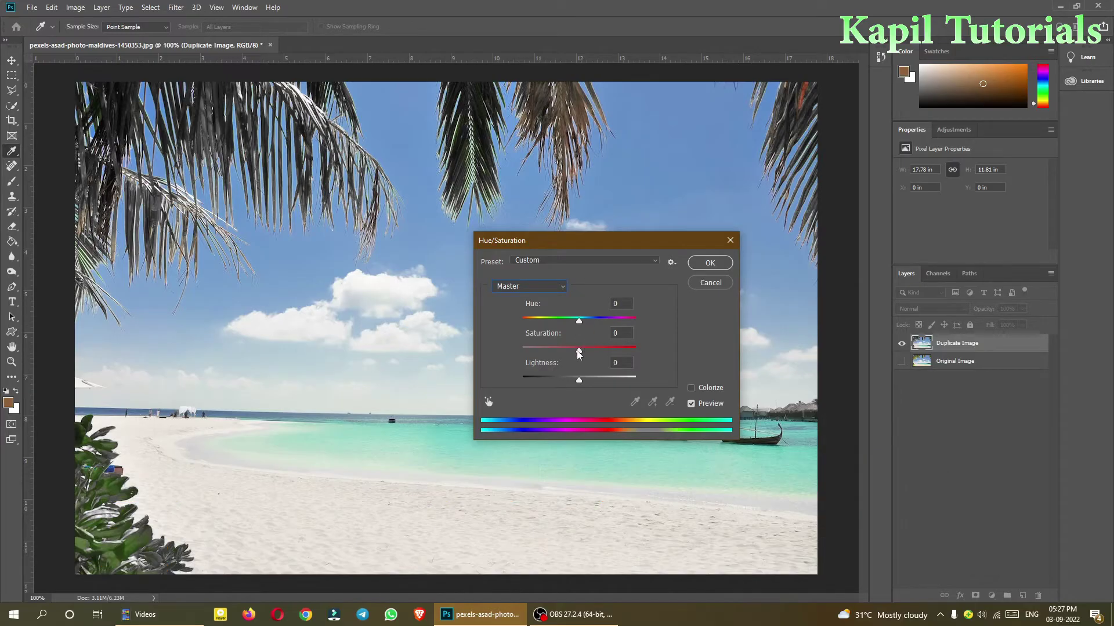
{"action": "left_click_drag", "start_coordinate": [579, 353], "coordinate": [524, 352]}
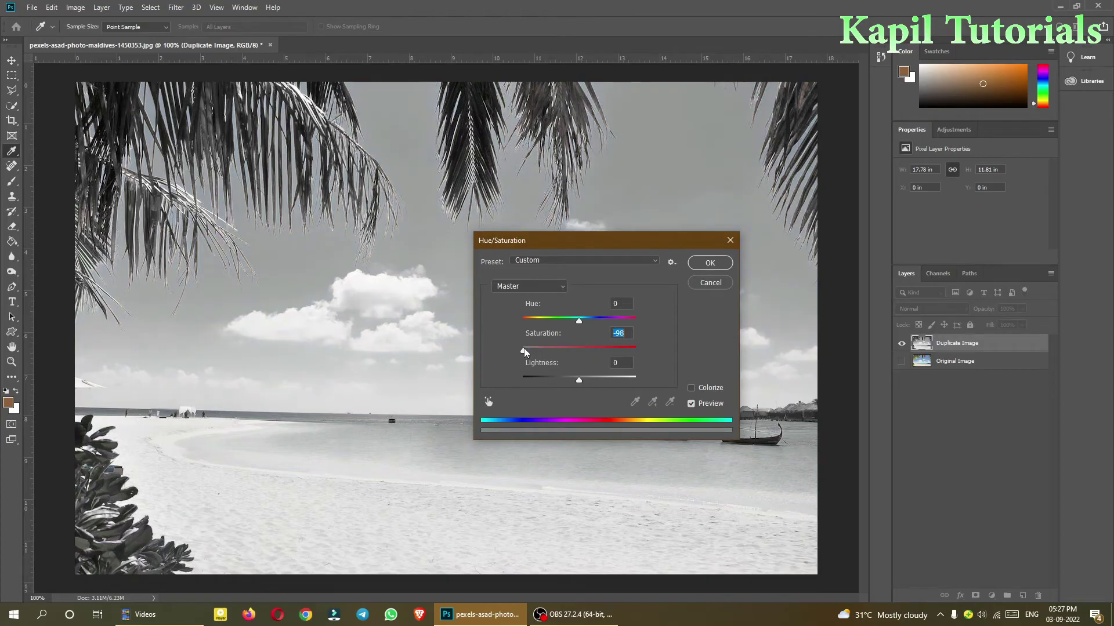
{"action": "key", "text": "alt+4"}
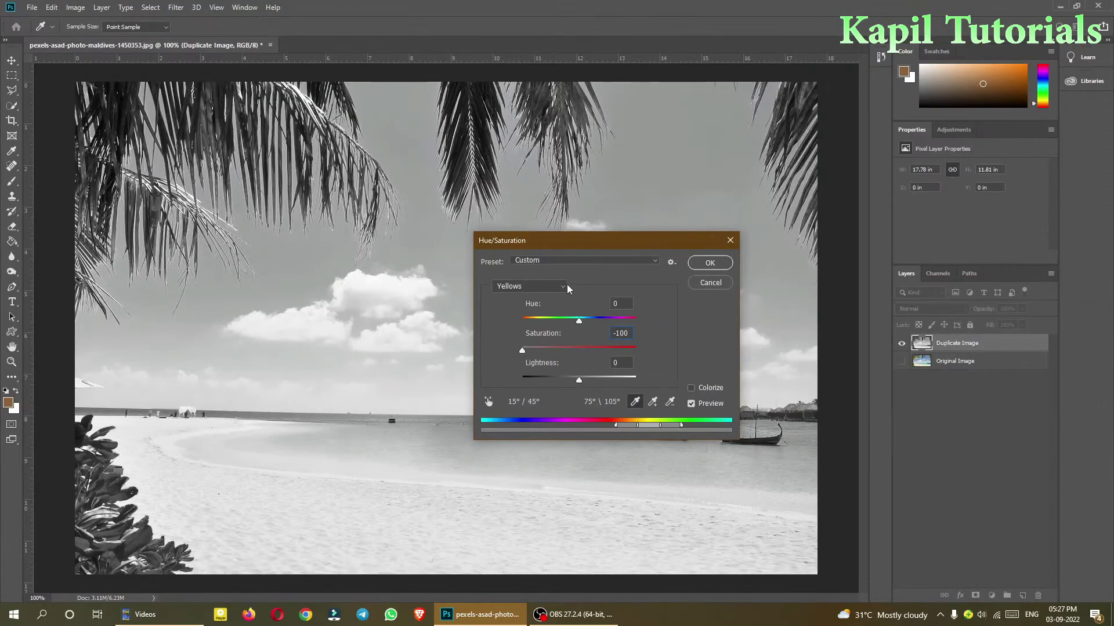
{"action": "left_click", "coordinate": [566, 286]}
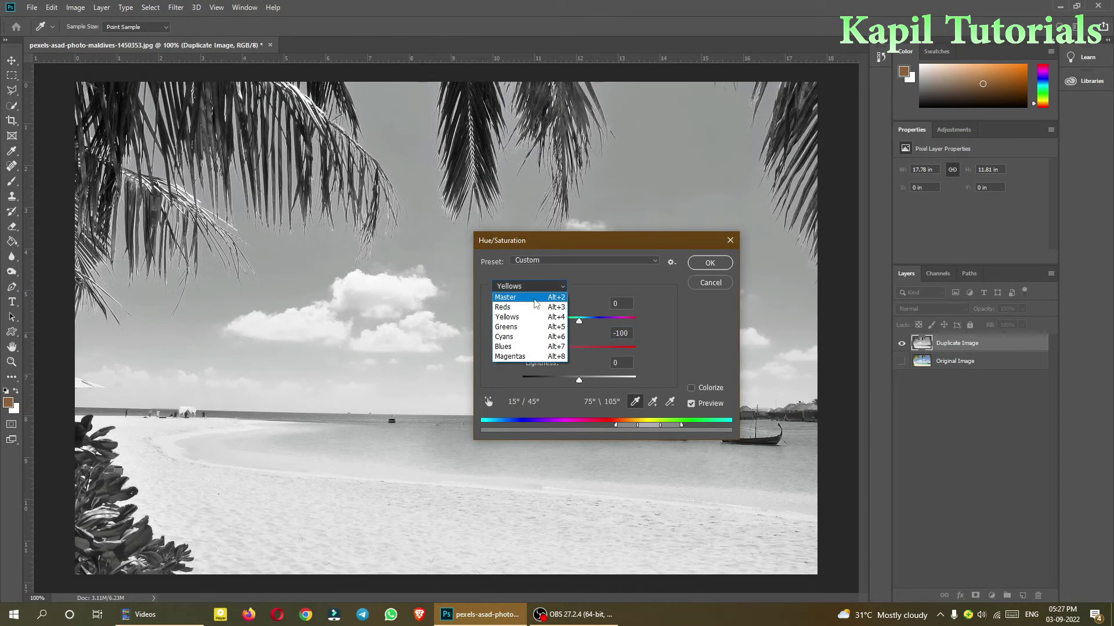
{"action": "left_click", "coordinate": [533, 298]}
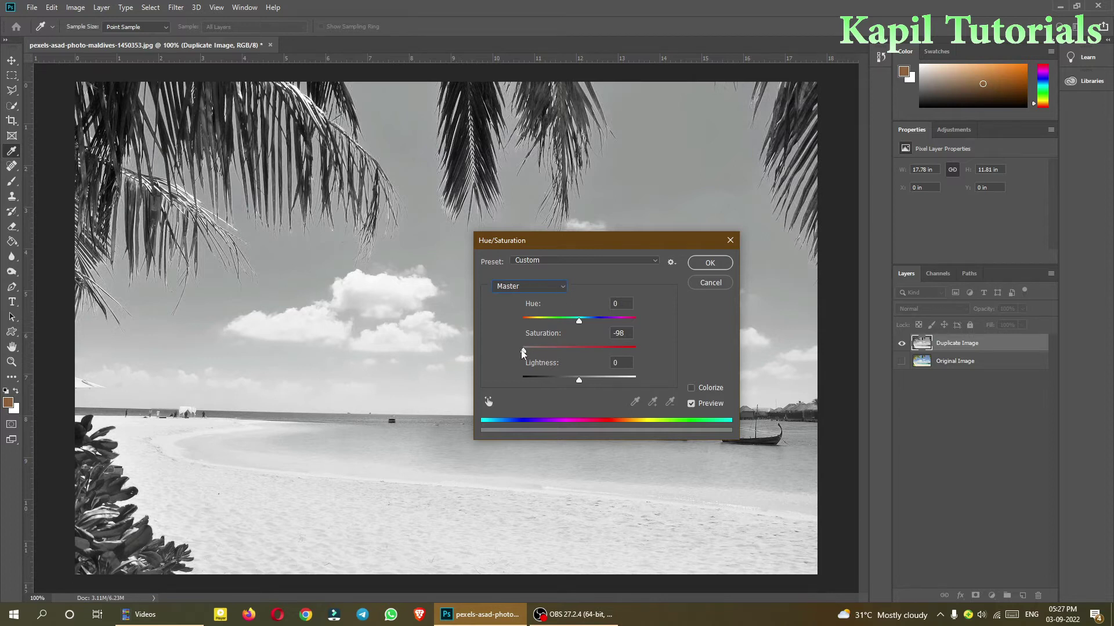
{"action": "left_click_drag", "start_coordinate": [524, 351], "coordinate": [521, 352]}
Try darkening with Lightness, then restore Master Saturation to +2 with Lightness 0.
{"action": "left_click_drag", "start_coordinate": [589, 240], "coordinate": [663, 161]}
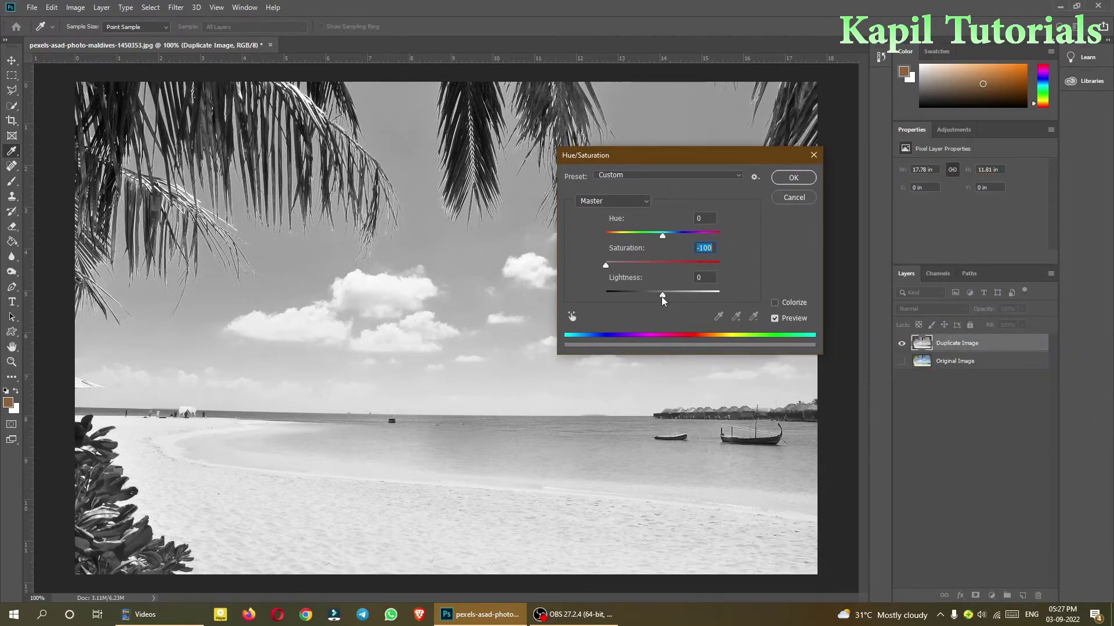
{"action": "mouse_move", "coordinate": [663, 296]}
{"action": "left_mouse_down"}
{"action": "mouse_move", "coordinate": [614, 293]}
{"action": "mouse_move", "coordinate": [725, 298]}
{"action": "mouse_move", "coordinate": [663, 294]}
{"action": "left_mouse_up"}
{"action": "left_click_drag", "start_coordinate": [606, 266], "coordinate": [661, 271]}
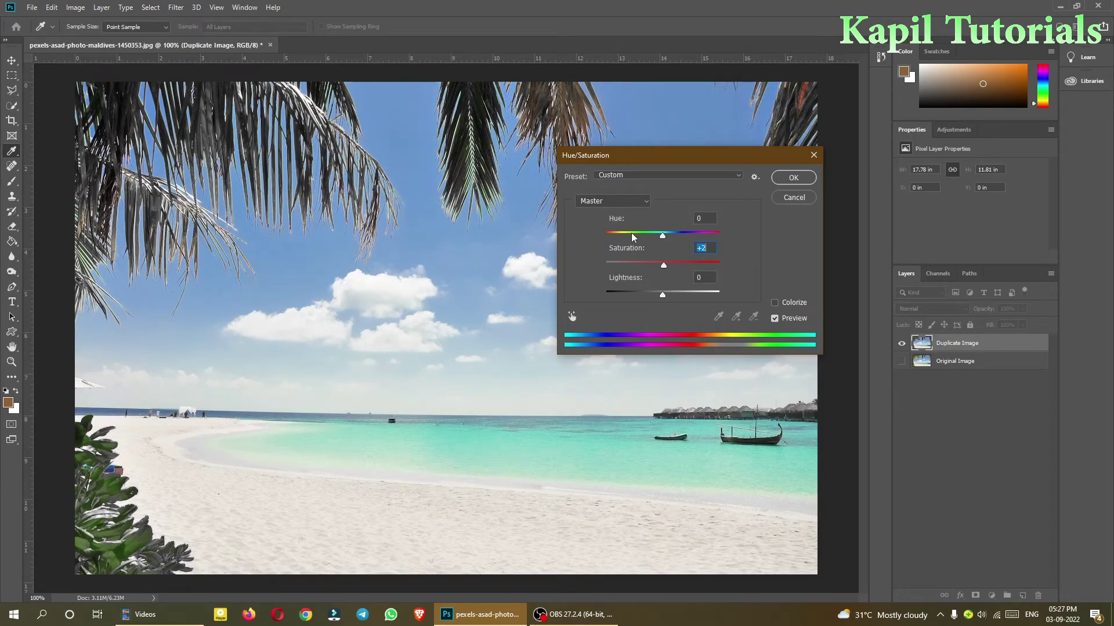
Choose Reds and shift their hue, trying to turn the fronds green.
{"action": "left_click_drag", "start_coordinate": [647, 160], "coordinate": [670, 173]}
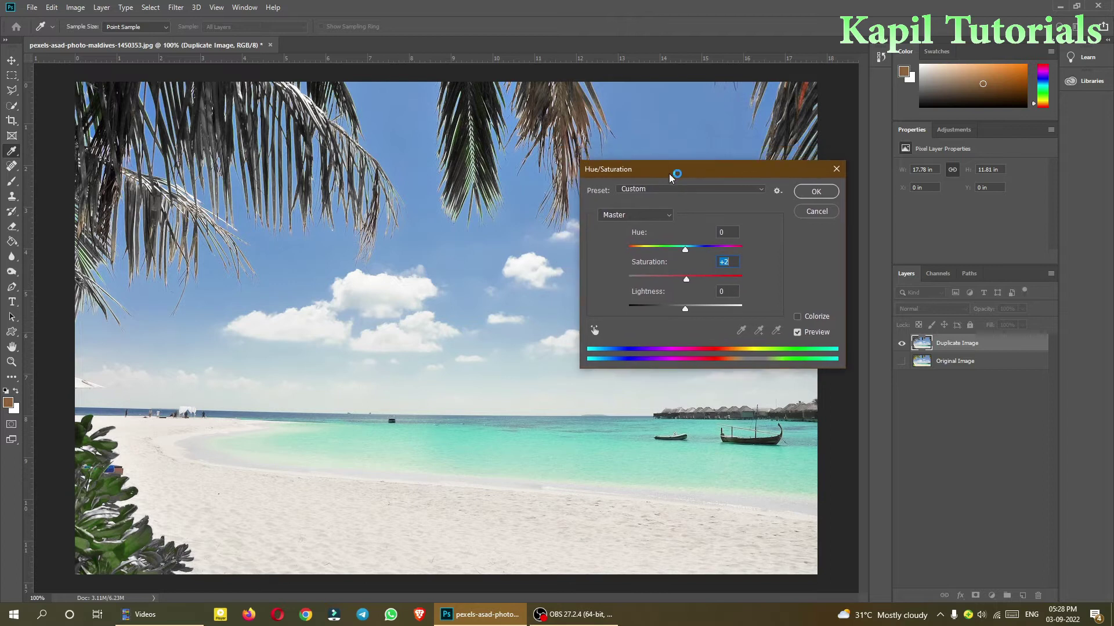
{"action": "left_click", "coordinate": [666, 216]}
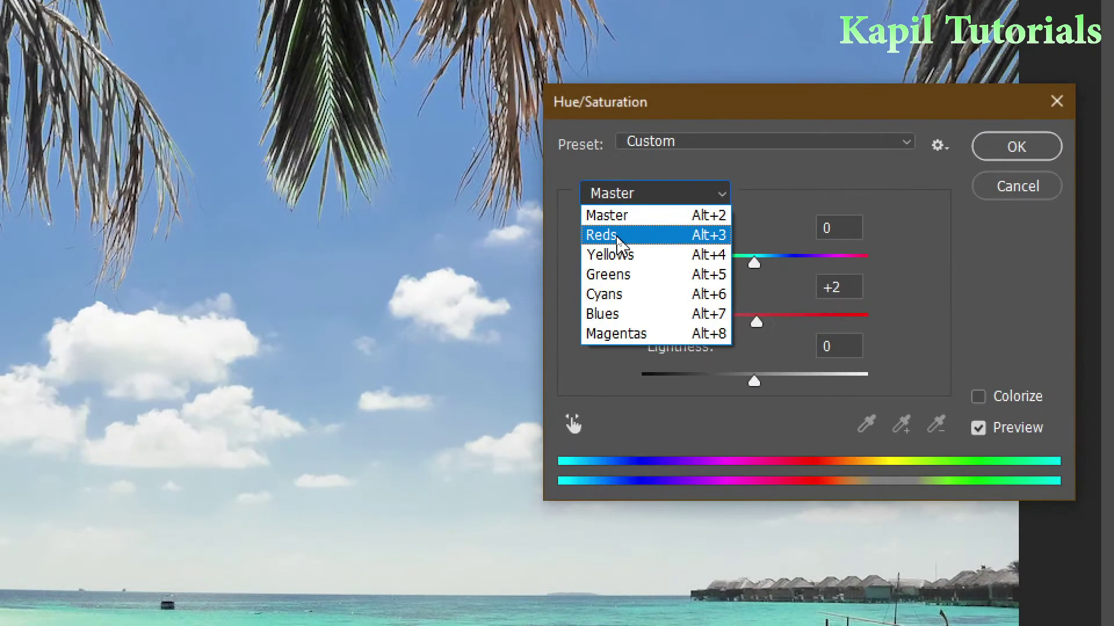
{"action": "left_click", "coordinate": [615, 237]}
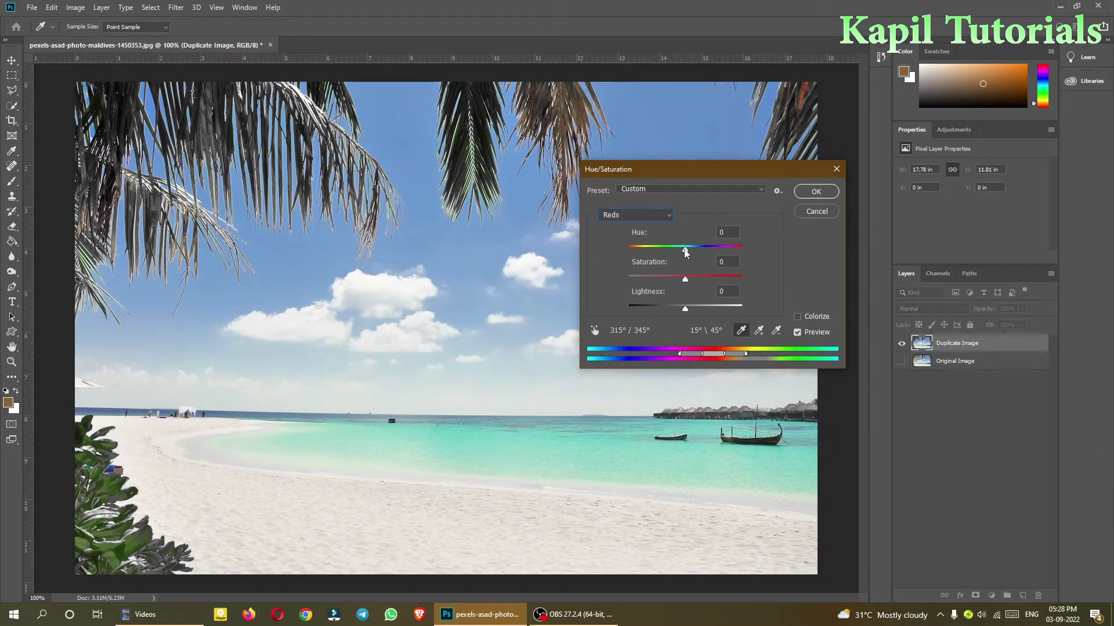
{"action": "left_click_drag", "start_coordinate": [685, 252], "coordinate": [645, 249]}
{"action": "left_click_drag", "start_coordinate": [616, 170], "coordinate": [692, 137]}
{"action": "left_click_drag", "start_coordinate": [707, 221], "coordinate": [761, 219]}
Set Yellows to Hue +2 and Saturation -10 so the palm fronds turn green again.
{"action": "left_click", "coordinate": [743, 183]}
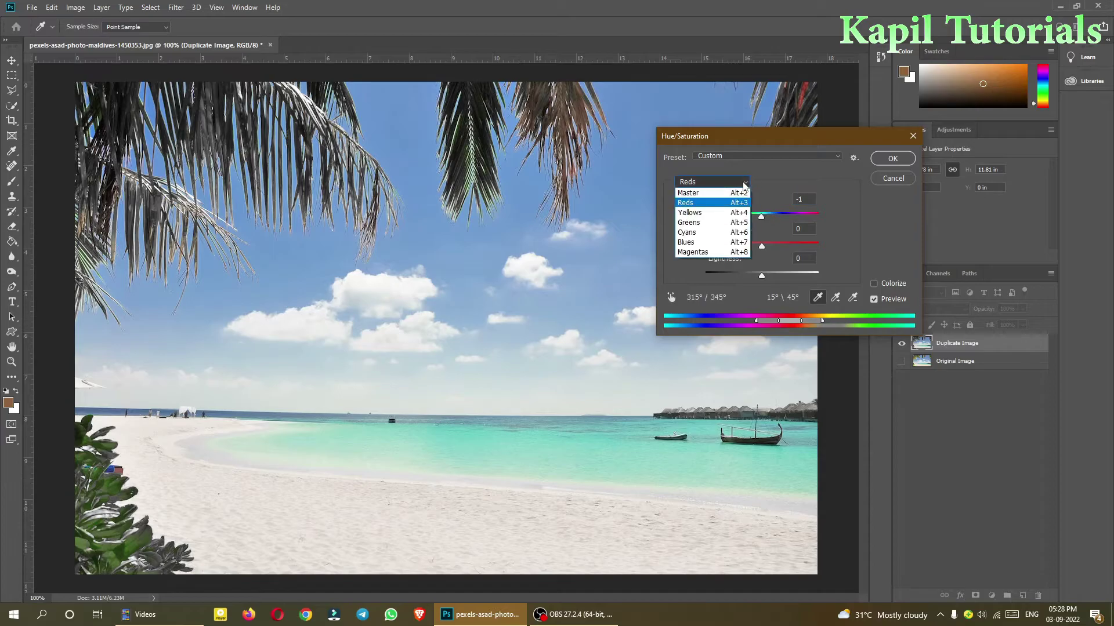
{"action": "left_click", "coordinate": [704, 213]}
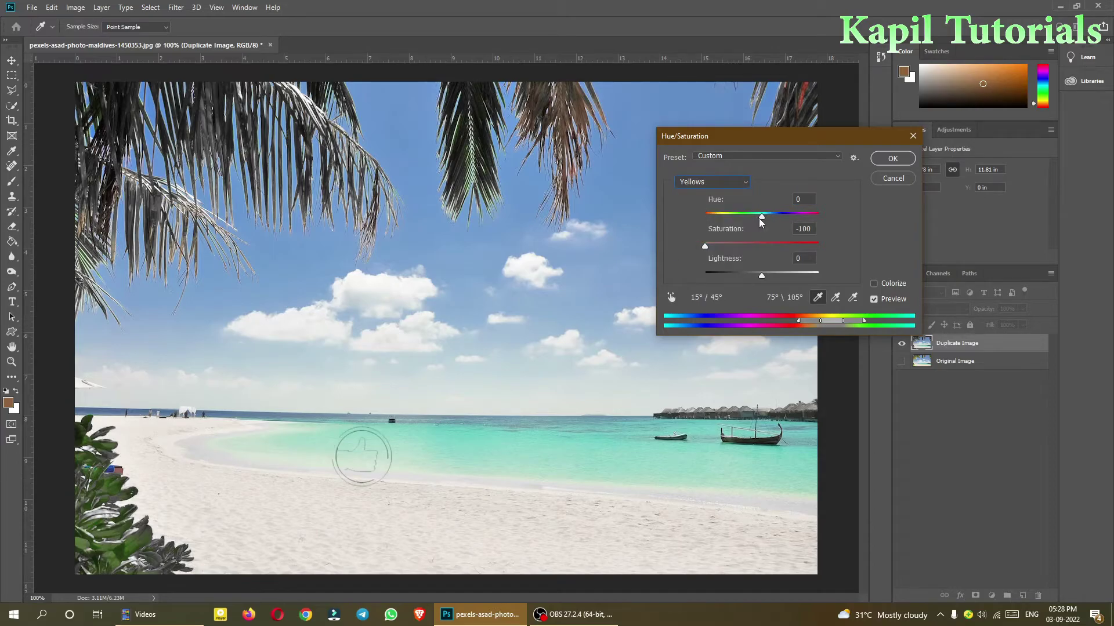
{"action": "mouse_move", "coordinate": [745, 220]}
{"action": "left_mouse_down"}
{"action": "mouse_move", "coordinate": [718, 222]}
{"action": "mouse_move", "coordinate": [775, 218]}
{"action": "mouse_move", "coordinate": [764, 221]}
{"action": "left_mouse_up"}
{"action": "left_click_drag", "start_coordinate": [705, 245], "coordinate": [756, 245]}
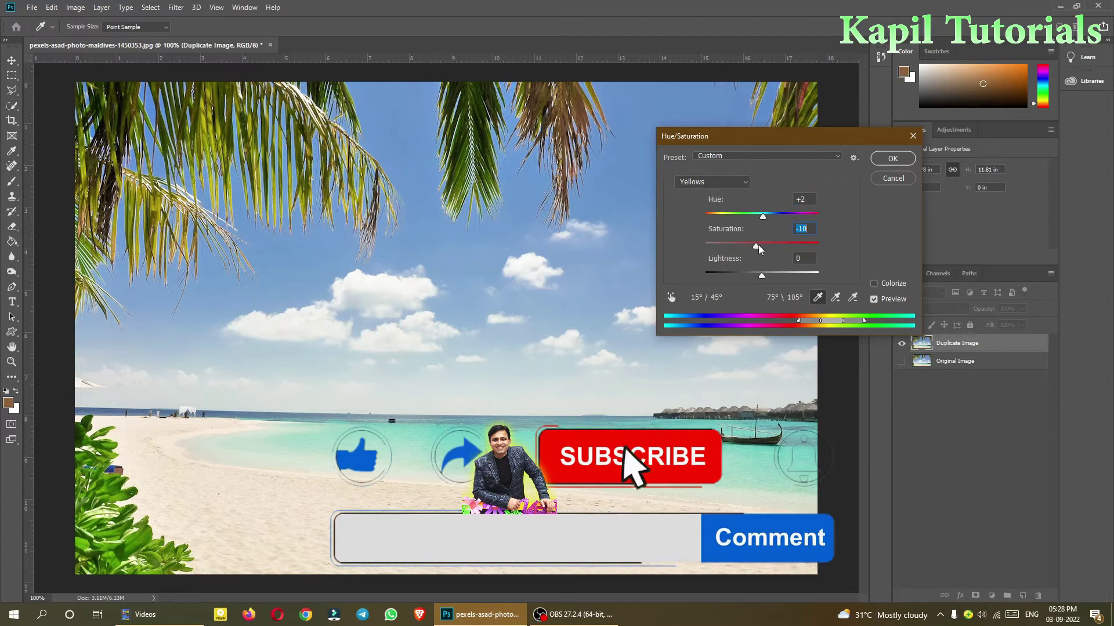
Discard the adjustment, reopen Hue/Saturation with Ctrl+U, and try then reset the Reds hue.
{"action": "key", "text": "Return"}
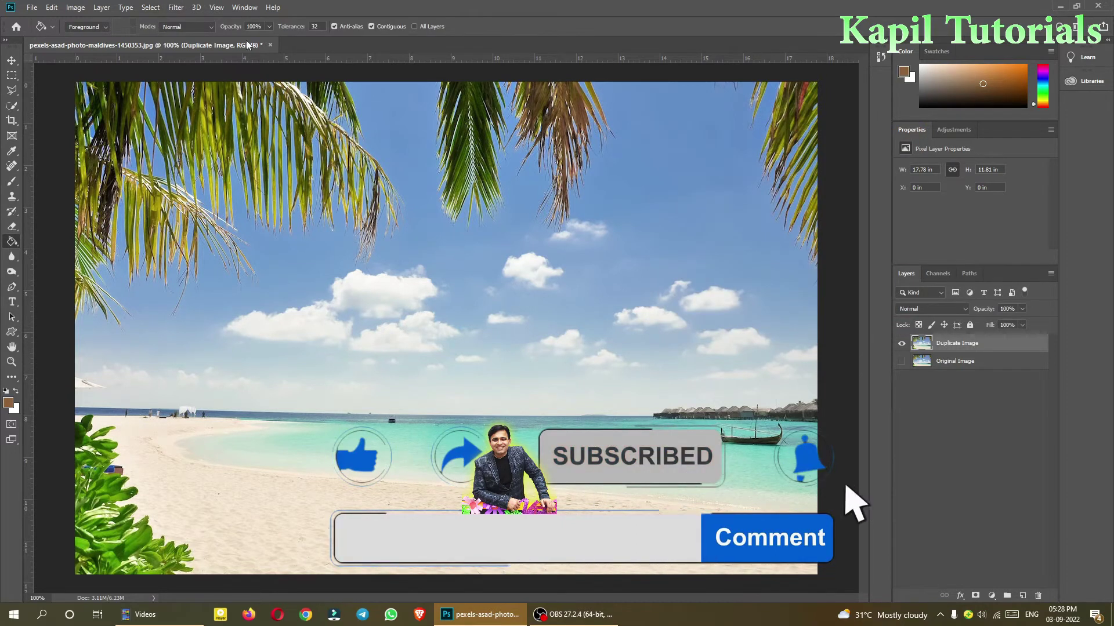
{"action": "key", "text": "ctrl+u"}
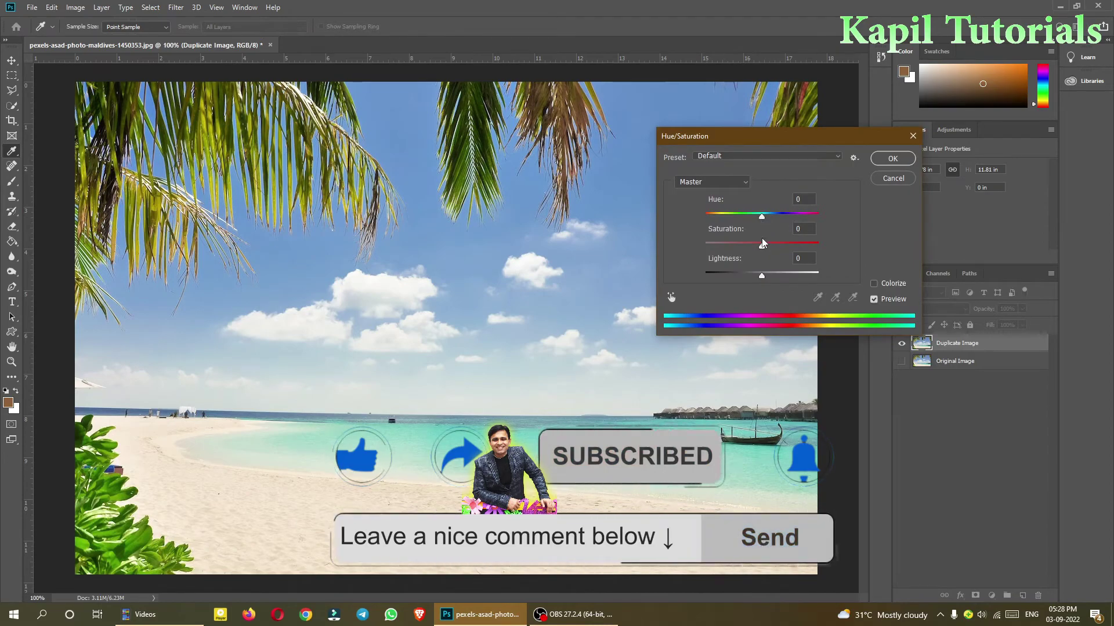
{"action": "left_click", "coordinate": [746, 187]}
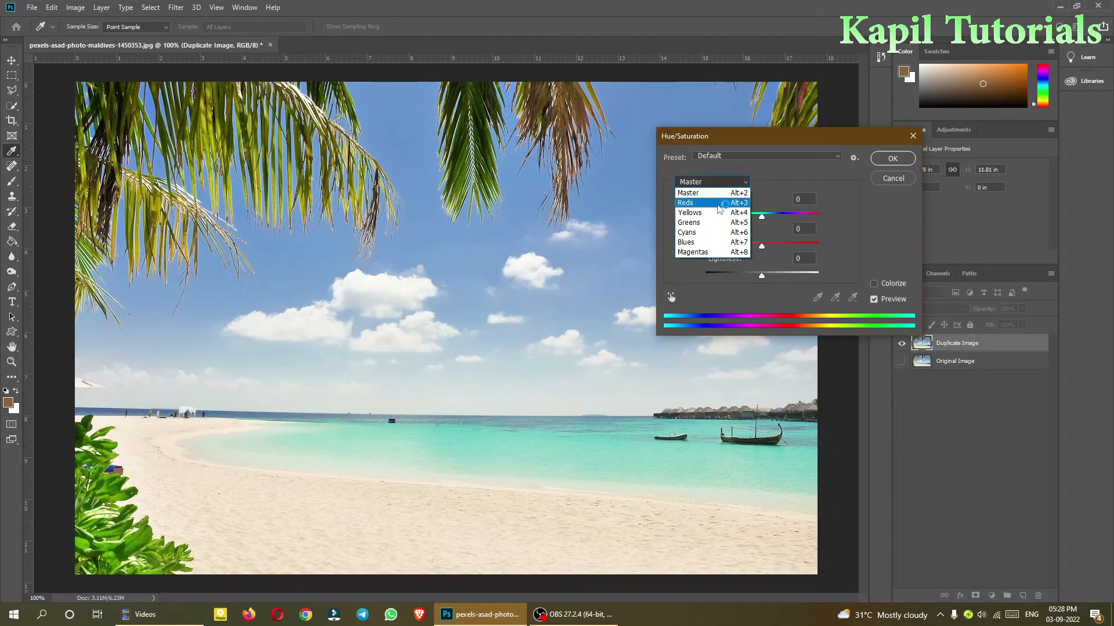
{"action": "left_click", "coordinate": [722, 198]}
{"action": "left_click_drag", "start_coordinate": [762, 219], "coordinate": [702, 252]}
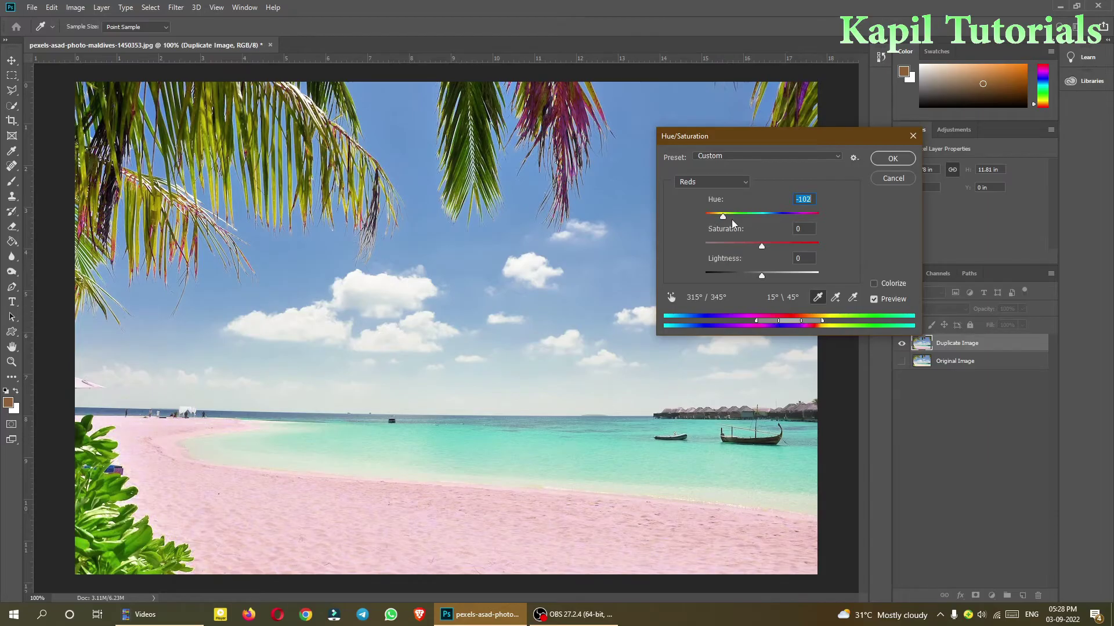
{"action": "left_click", "coordinate": [762, 216]}
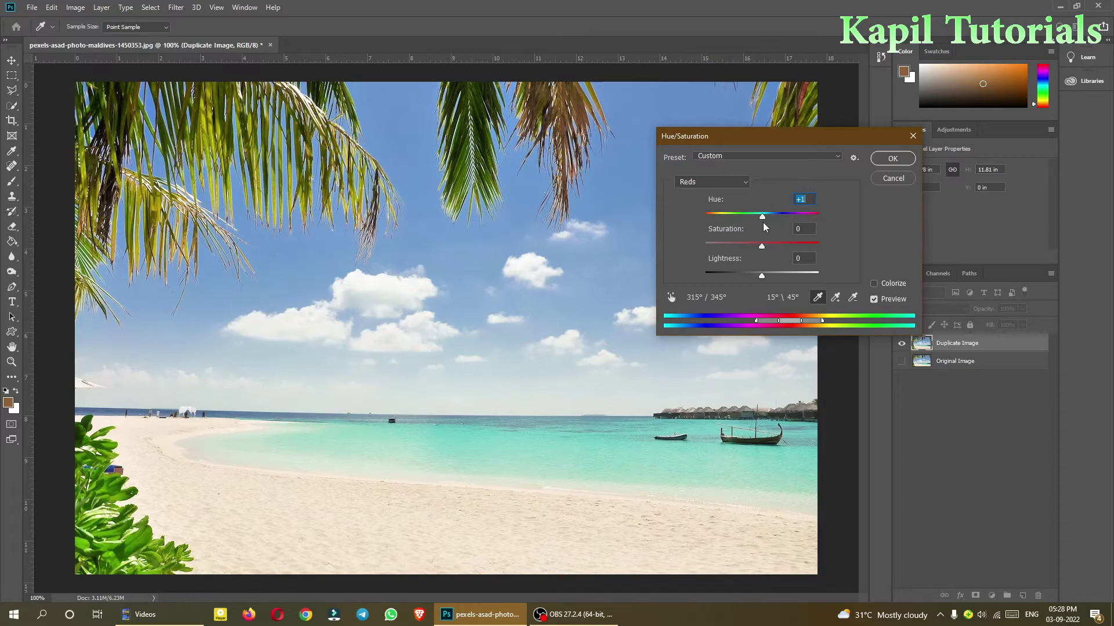
Shift the hue of Yellows, Greens and Cyans, recolouring the foliage and sky.
{"action": "left_click", "coordinate": [744, 182]}
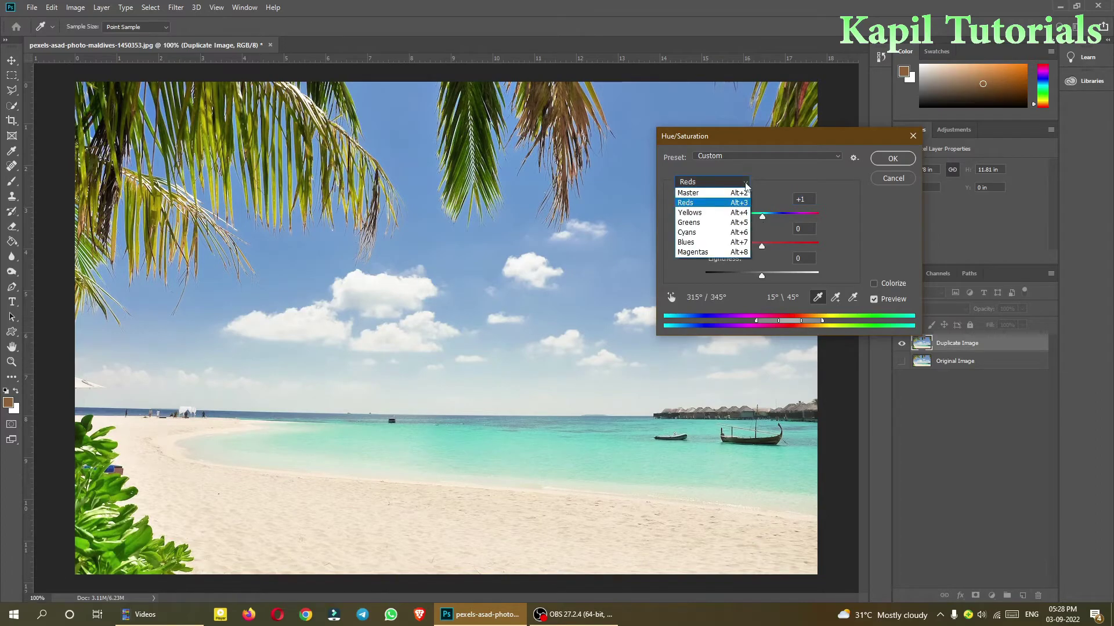
{"action": "left_click", "coordinate": [717, 214]}
{"action": "mouse_move", "coordinate": [762, 218]}
{"action": "left_mouse_down"}
{"action": "mouse_move", "coordinate": [701, 218]}
{"action": "mouse_move", "coordinate": [804, 227]}
{"action": "mouse_move", "coordinate": [761, 228]}
{"action": "left_mouse_up"}
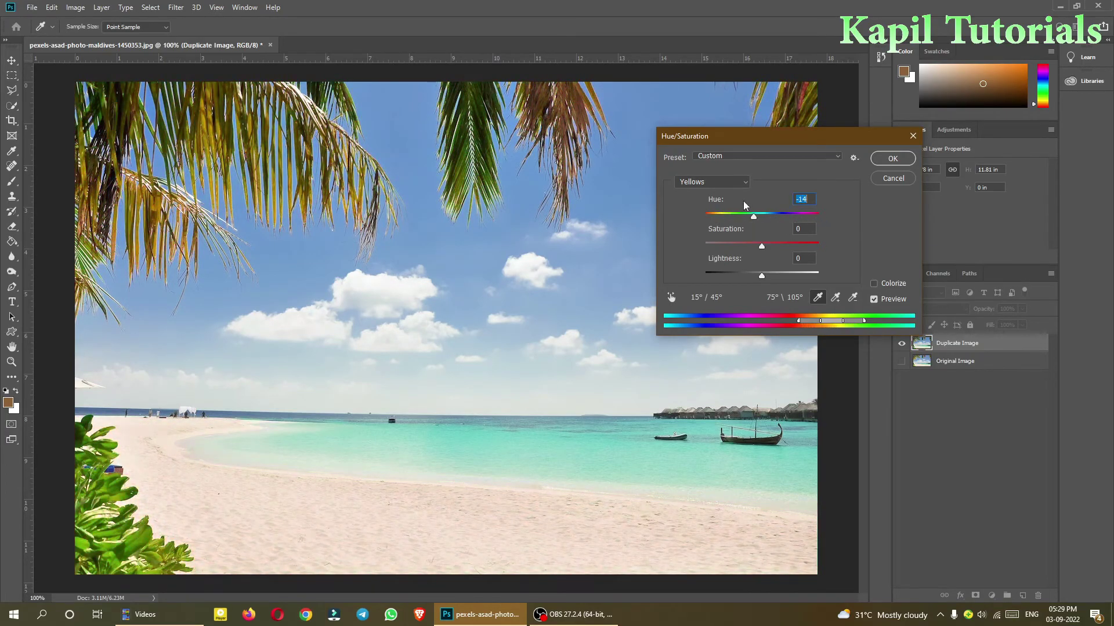
{"action": "left_click", "coordinate": [745, 184]}
{"action": "left_click", "coordinate": [724, 222]}
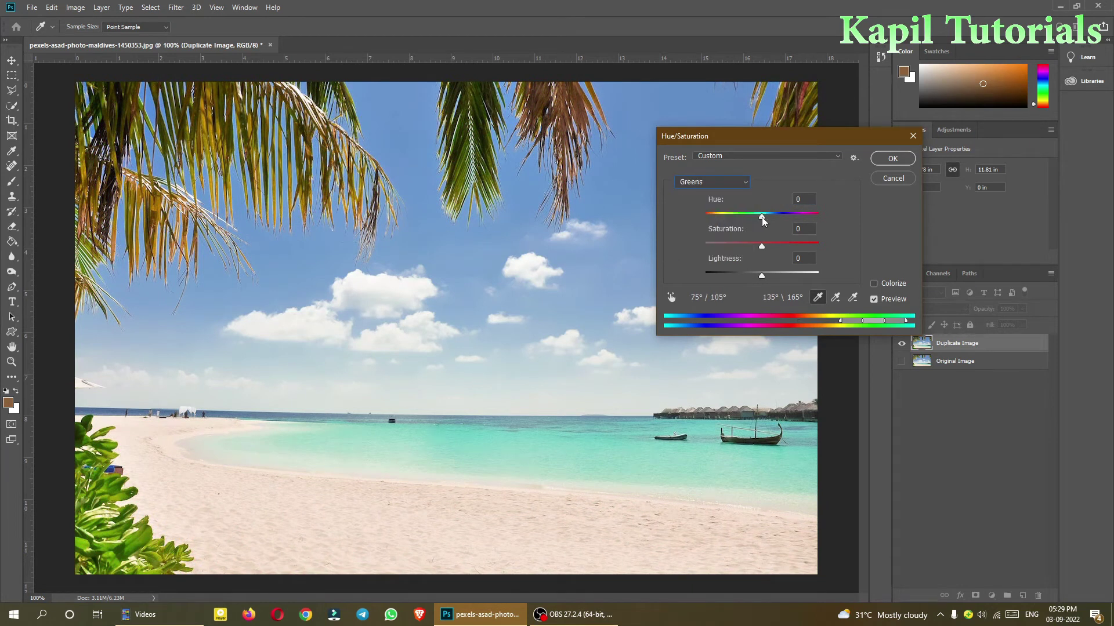
{"action": "mouse_move", "coordinate": [761, 217]}
{"action": "left_mouse_down"}
{"action": "mouse_move", "coordinate": [705, 217]}
{"action": "mouse_move", "coordinate": [818, 218]}
{"action": "mouse_move", "coordinate": [698, 226]}
{"action": "mouse_move", "coordinate": [768, 233]}
{"action": "left_mouse_up"}
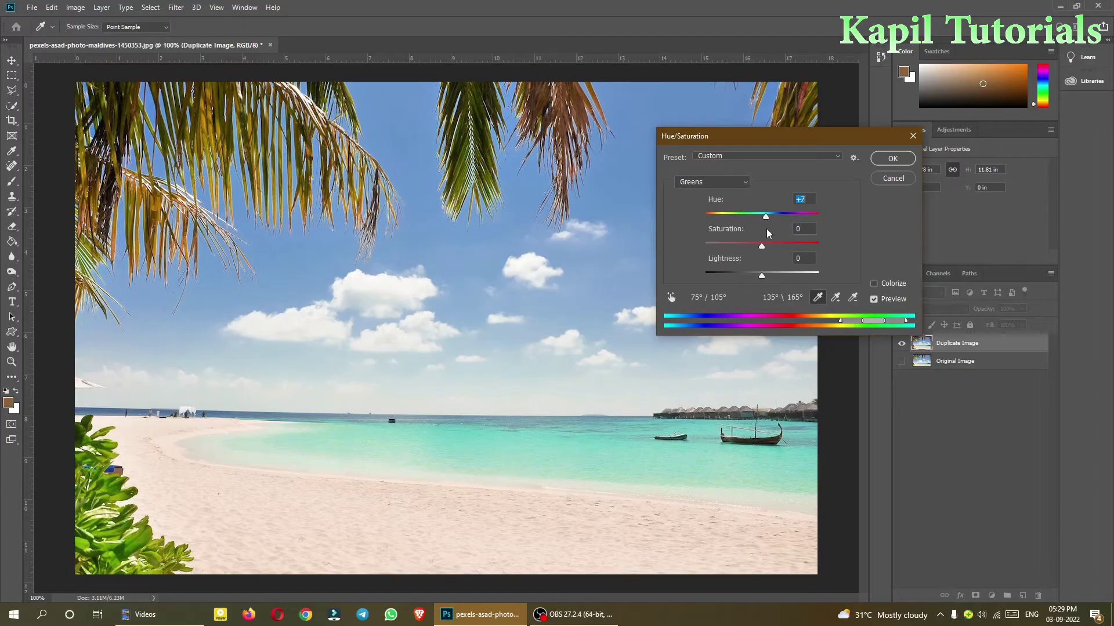
{"action": "left_click", "coordinate": [745, 183]}
{"action": "left_click", "coordinate": [743, 230]}
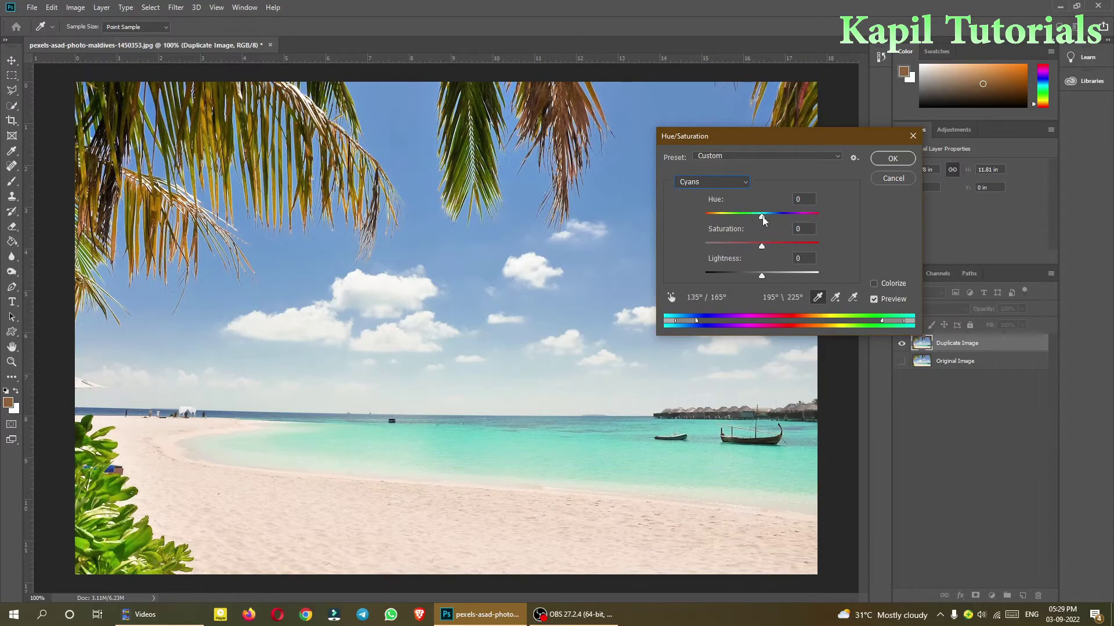
{"action": "mouse_move", "coordinate": [763, 220]}
{"action": "left_mouse_down"}
{"action": "mouse_move", "coordinate": [695, 226]}
{"action": "mouse_move", "coordinate": [771, 221]}
{"action": "mouse_move", "coordinate": [754, 213]}
{"action": "mouse_move", "coordinate": [763, 218]}
{"action": "mouse_move", "coordinate": [708, 219]}
{"action": "mouse_move", "coordinate": [811, 225]}
{"action": "mouse_move", "coordinate": [713, 218]}
{"action": "mouse_move", "coordinate": [760, 219]}
{"action": "left_mouse_up"}
Slightly lighten the Blues range, then lower Master Lightness to darken the whole photo.
{"action": "left_click", "coordinate": [712, 181]}
{"action": "left_click", "coordinate": [712, 241]}
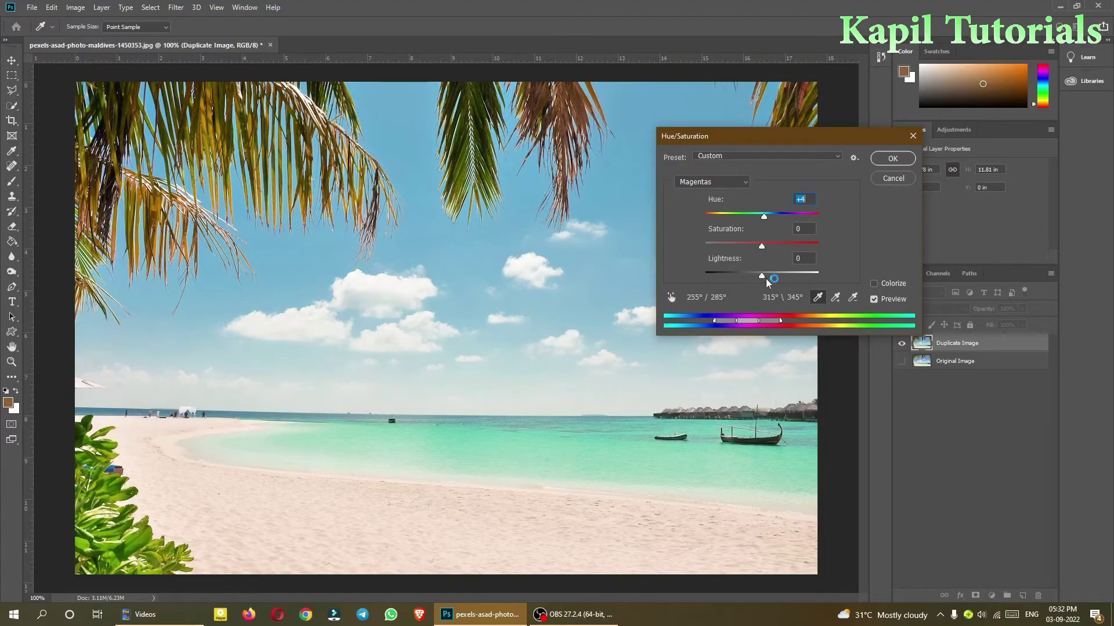
{"action": "mouse_move", "coordinate": [762, 275]}
{"action": "left_mouse_down"}
{"action": "mouse_move", "coordinate": [718, 275]}
{"action": "mouse_move", "coordinate": [766, 276]}
{"action": "left_mouse_up"}
{"action": "left_click", "coordinate": [746, 183]}
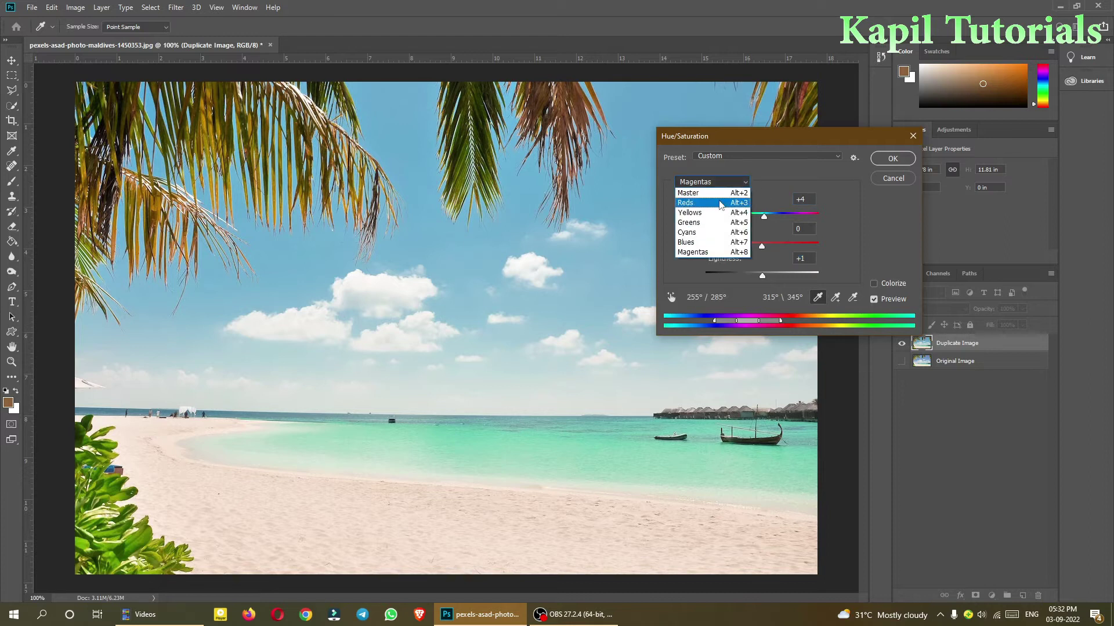
{"action": "left_click", "coordinate": [693, 184]}
{"action": "mouse_move", "coordinate": [763, 277]}
{"action": "left_mouse_down"}
{"action": "mouse_move", "coordinate": [732, 272]}
{"action": "mouse_move", "coordinate": [798, 275]}
{"action": "mouse_move", "coordinate": [743, 277]}
{"action": "mouse_move", "coordinate": [767, 278]}
{"action": "left_mouse_up"}
Shift Hue to +33 and Lightness to +7 and commit the recolour to Duplicate Image.
{"action": "mouse_move", "coordinate": [760, 218]}
{"action": "left_mouse_down"}
{"action": "mouse_move", "coordinate": [723, 215]}
{"action": "mouse_move", "coordinate": [781, 218]}
{"action": "left_mouse_up"}
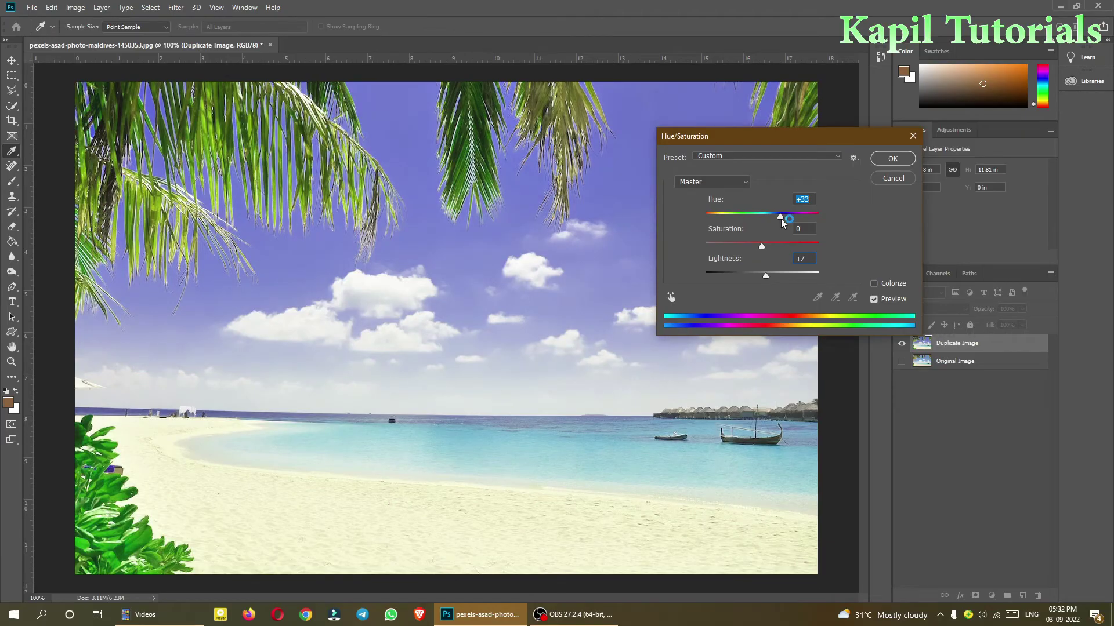
{"action": "left_click", "coordinate": [888, 160]}
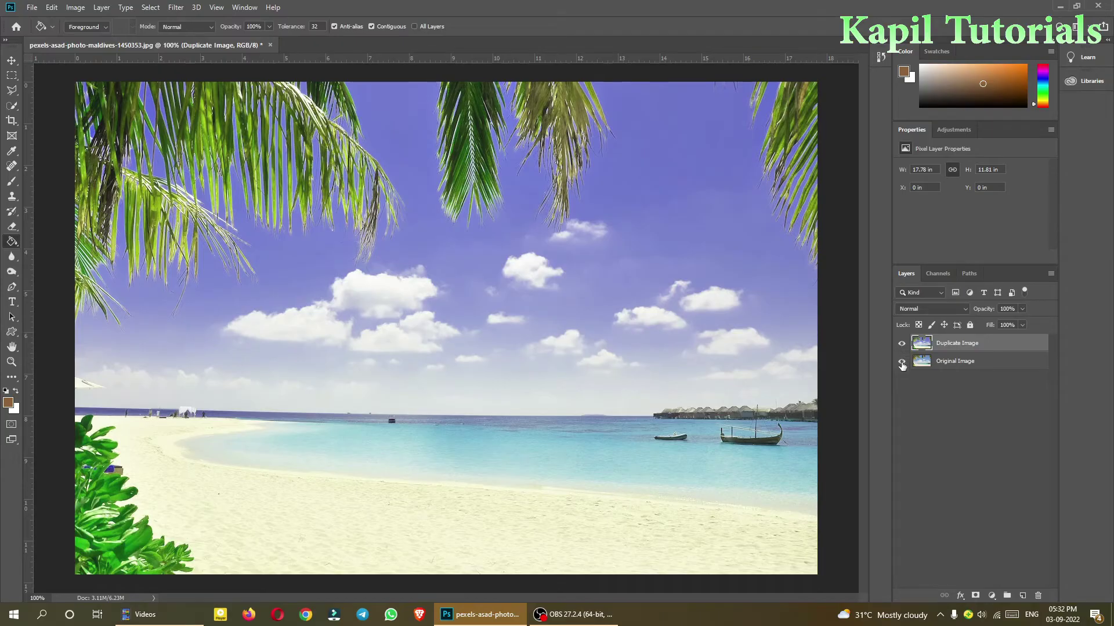
Make Original Image visible and toggle Duplicate Image off and on to compare the purple sky.
{"action": "left_click", "coordinate": [901, 361]}
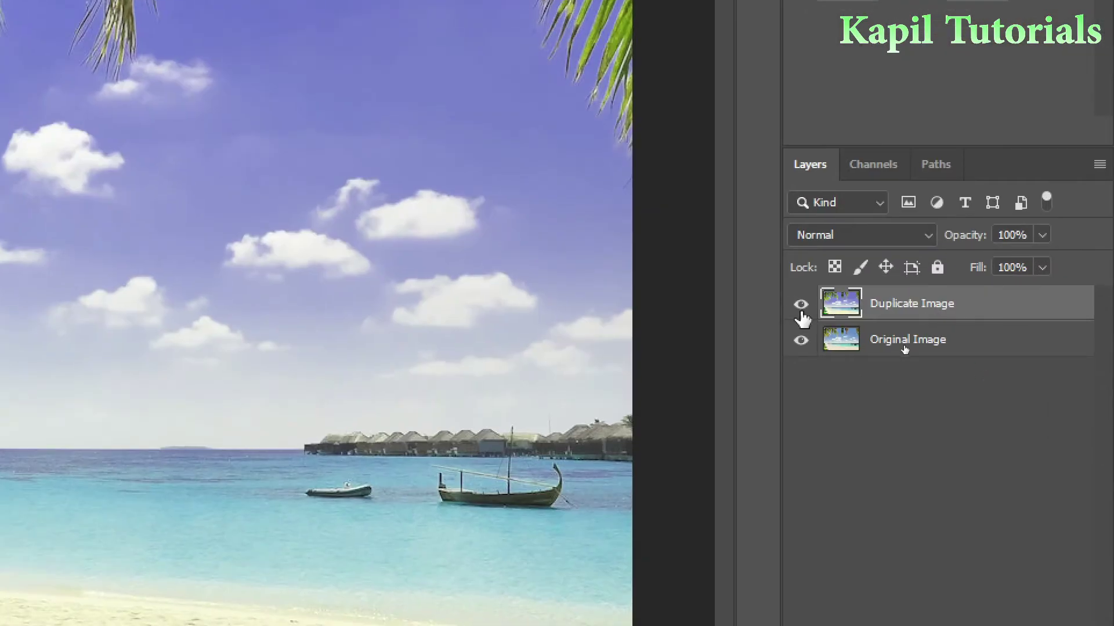
{"action": "left_click", "coordinate": [801, 305]}
{"action": "left_click", "coordinate": [802, 305]}
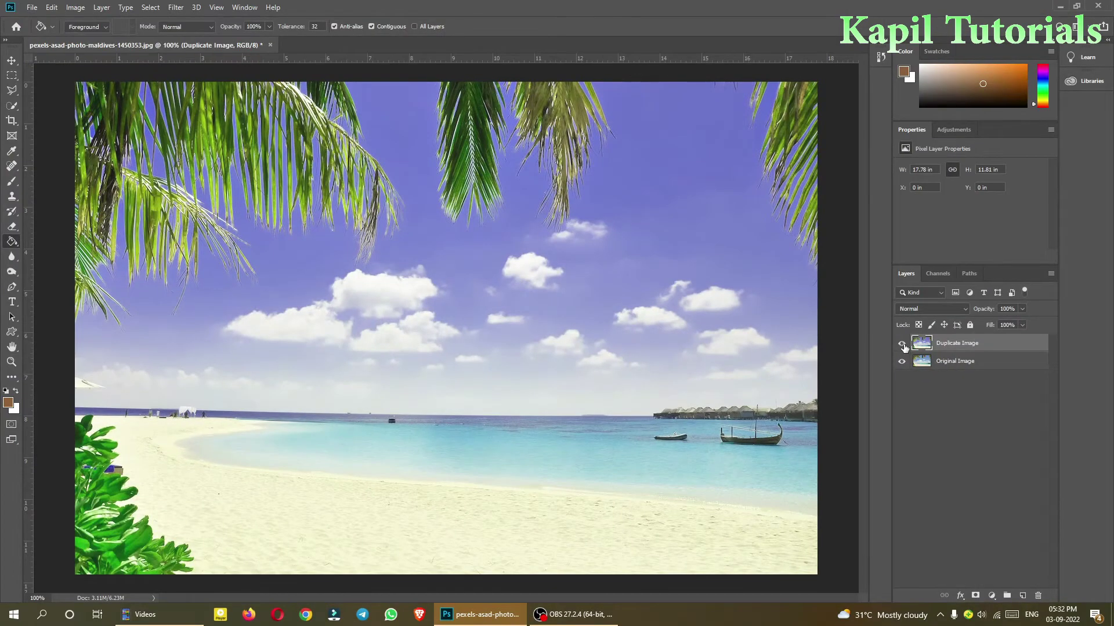
{"action": "left_click", "coordinate": [902, 345]}
{"action": "left_click", "coordinate": [903, 344]}
{"action": "left_click", "coordinate": [903, 345]}
{"action": "left_click", "coordinate": [903, 344]}
{"action": "left_click", "coordinate": [903, 345]}
{"action": "left_click", "coordinate": [902, 345]}
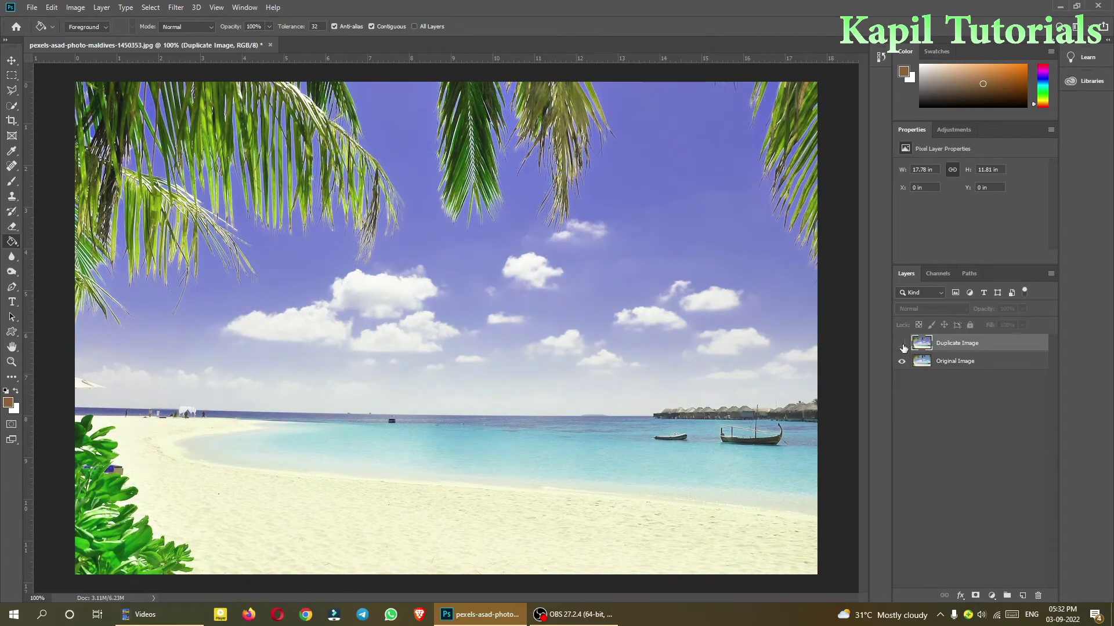
{"action": "left_click", "coordinate": [902, 346]}
{"action": "left_click", "coordinate": [902, 345]}
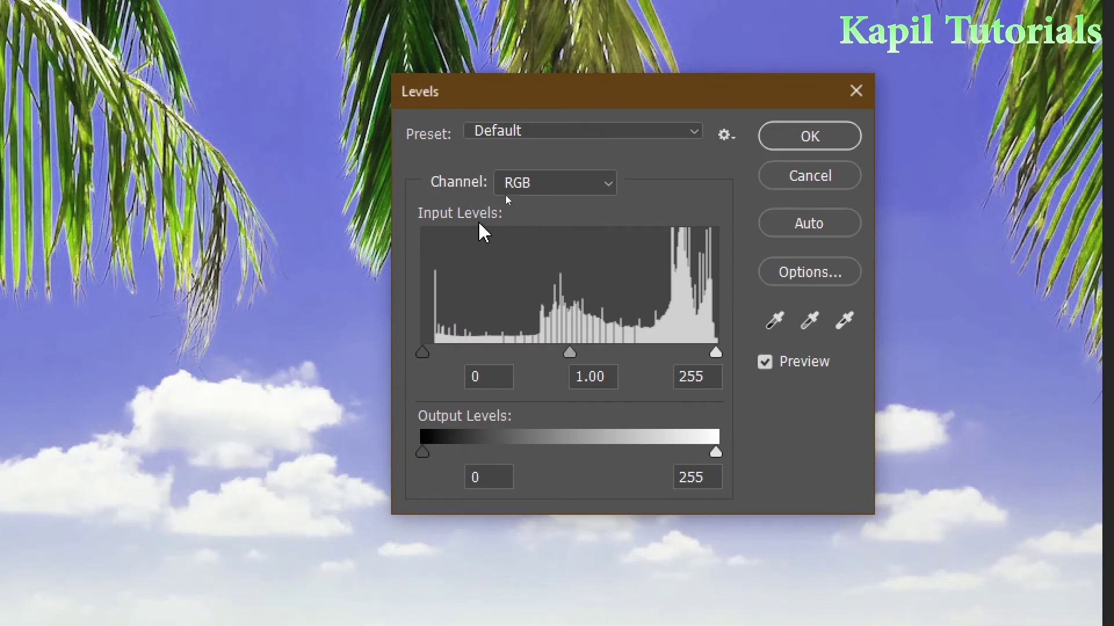
Set the RGB midtone to 0.95 and test the Green output white, restoring it to 255.
{"action": "left_click", "coordinate": [543, 182]}
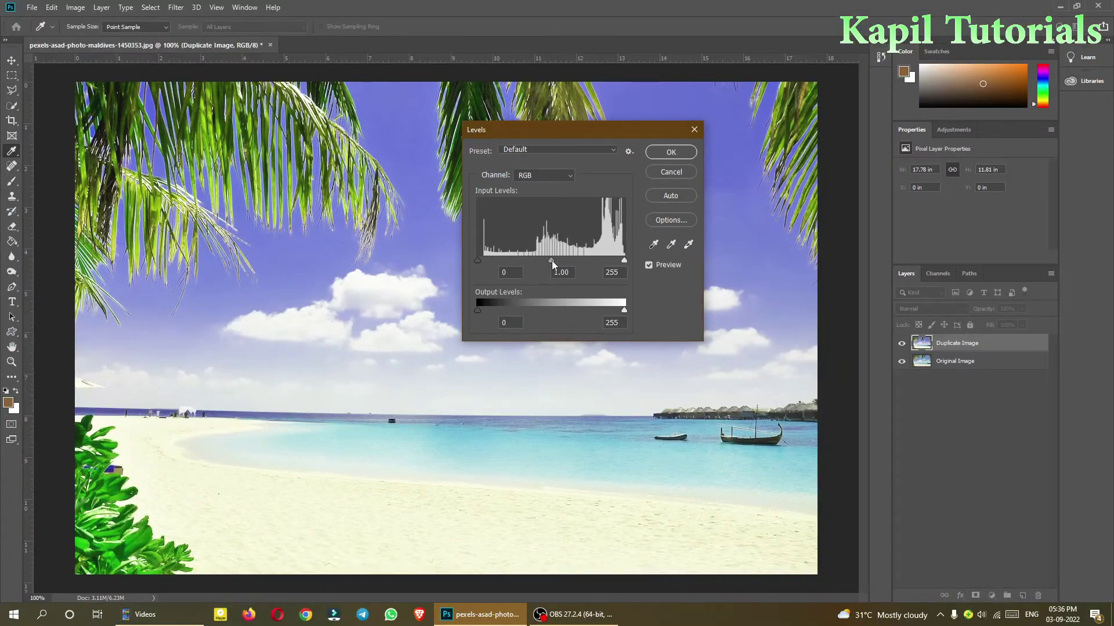
{"action": "mouse_move", "coordinate": [552, 259]}
{"action": "left_mouse_down"}
{"action": "mouse_move", "coordinate": [616, 262]}
{"action": "mouse_move", "coordinate": [481, 255]}
{"action": "mouse_move", "coordinate": [565, 259]}
{"action": "mouse_move", "coordinate": [553, 258]}
{"action": "left_mouse_up"}
{"action": "key", "text": "alt+4"}
{"action": "left_click_drag", "start_coordinate": [625, 312], "coordinate": [613, 313]}
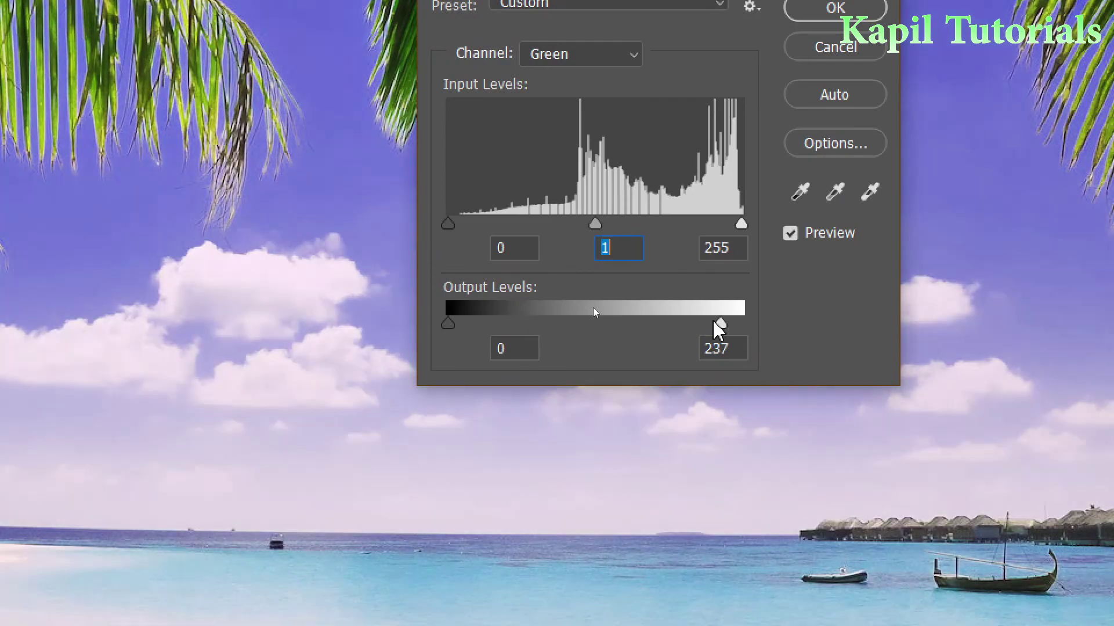
{"action": "left_click_drag", "start_coordinate": [720, 326], "coordinate": [744, 316]}
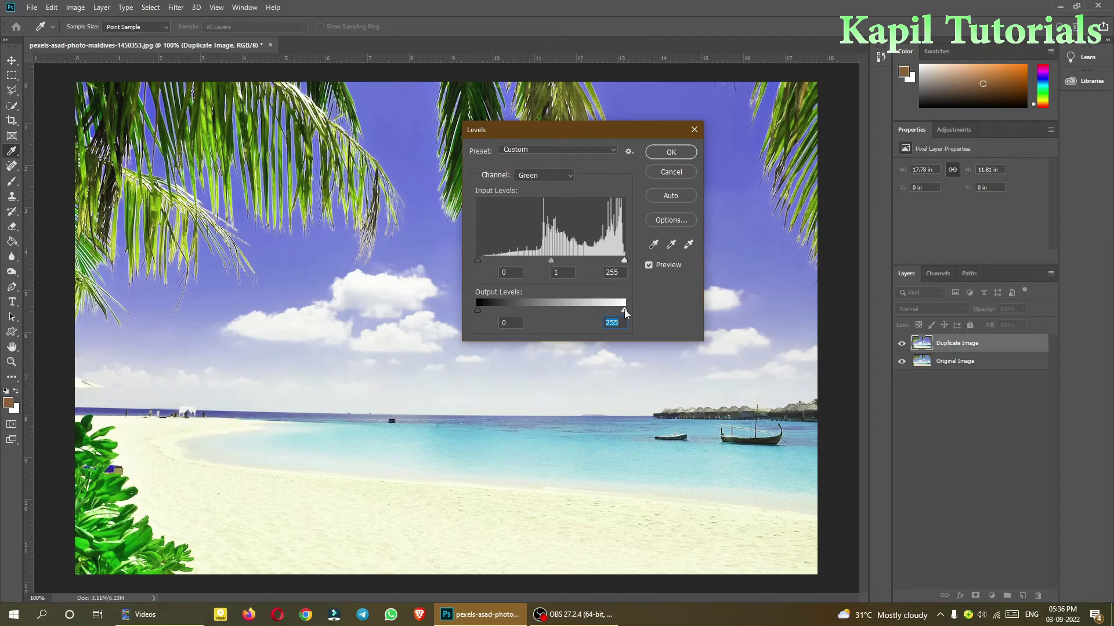
{"action": "mouse_move", "coordinate": [624, 309]}
{"action": "left_mouse_down"}
{"action": "mouse_move", "coordinate": [510, 312]}
{"action": "mouse_move", "coordinate": [631, 312]}
{"action": "left_mouse_up"}
Back on RGB, try dimming the overall output white, then undo it back to 255.
{"action": "left_click", "coordinate": [566, 176]}
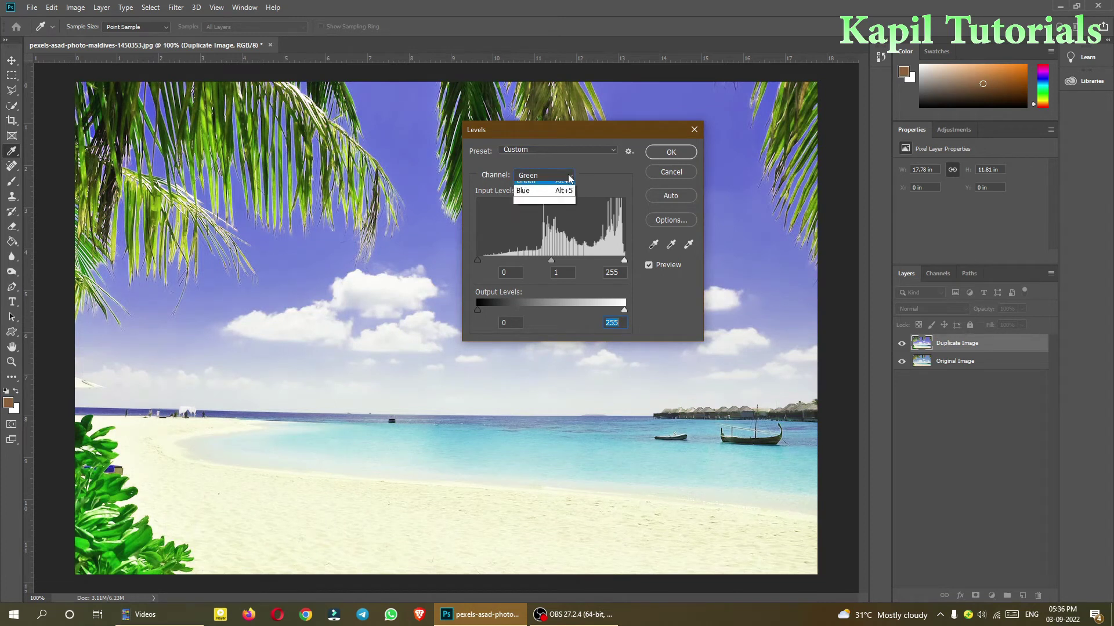
{"action": "left_click", "coordinate": [540, 187]}
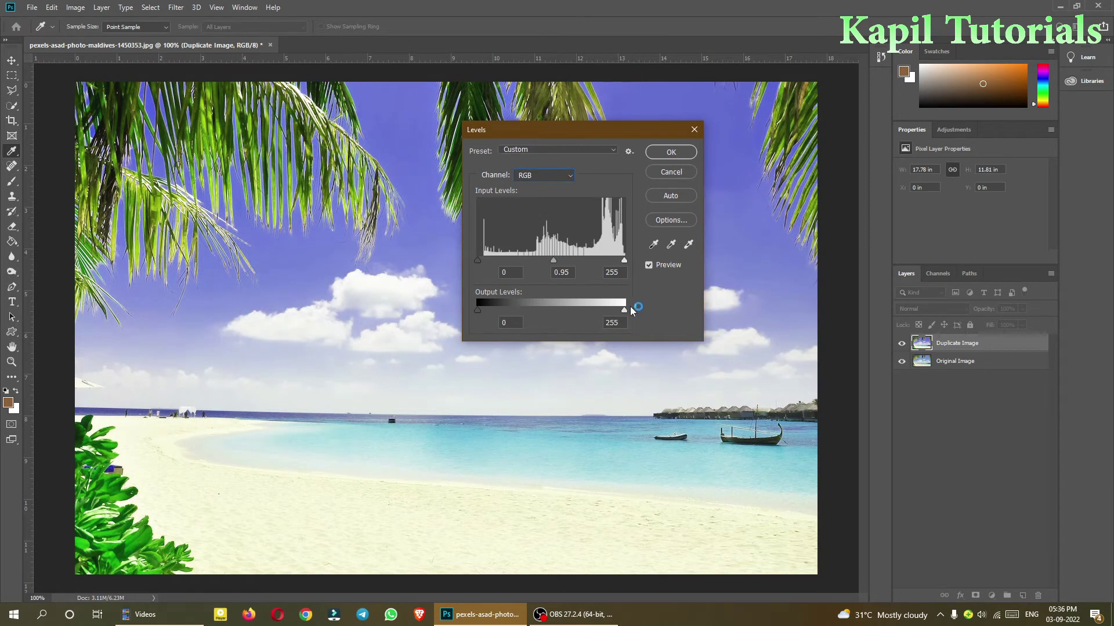
{"action": "left_click_drag", "start_coordinate": [624, 308], "coordinate": [466, 315]}
{"action": "key", "text": "ctrl+z"}
{"action": "left_click", "coordinate": [569, 177]}
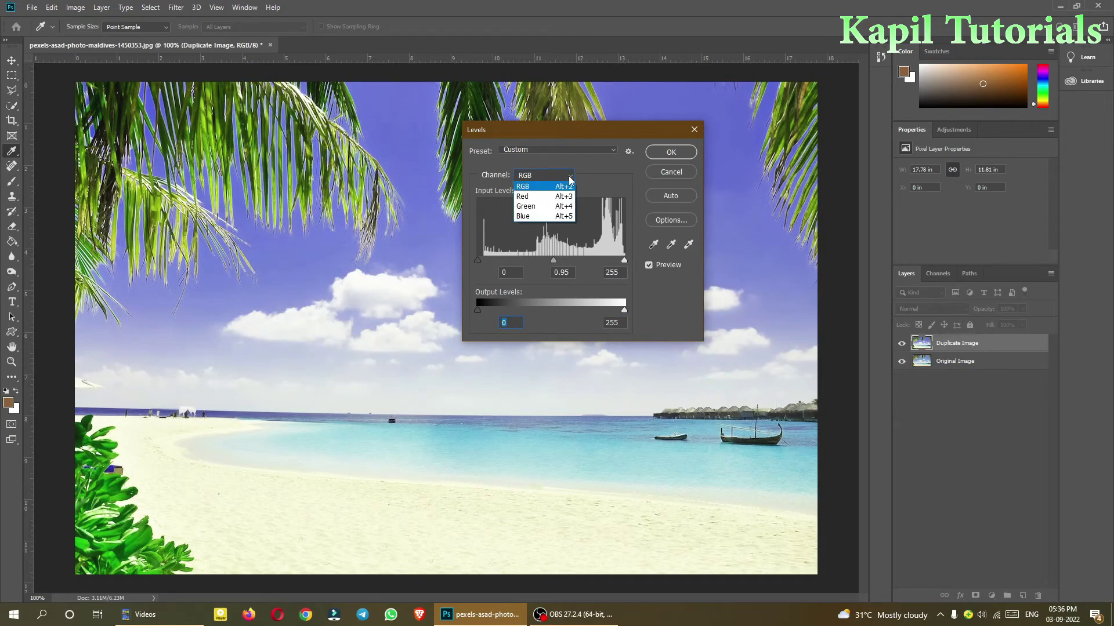
Experiment with the Red channel midtones and output white, leaving output at full.
{"action": "left_click", "coordinate": [533, 198]}
{"action": "left_click_drag", "start_coordinate": [554, 262], "coordinate": [485, 261]}
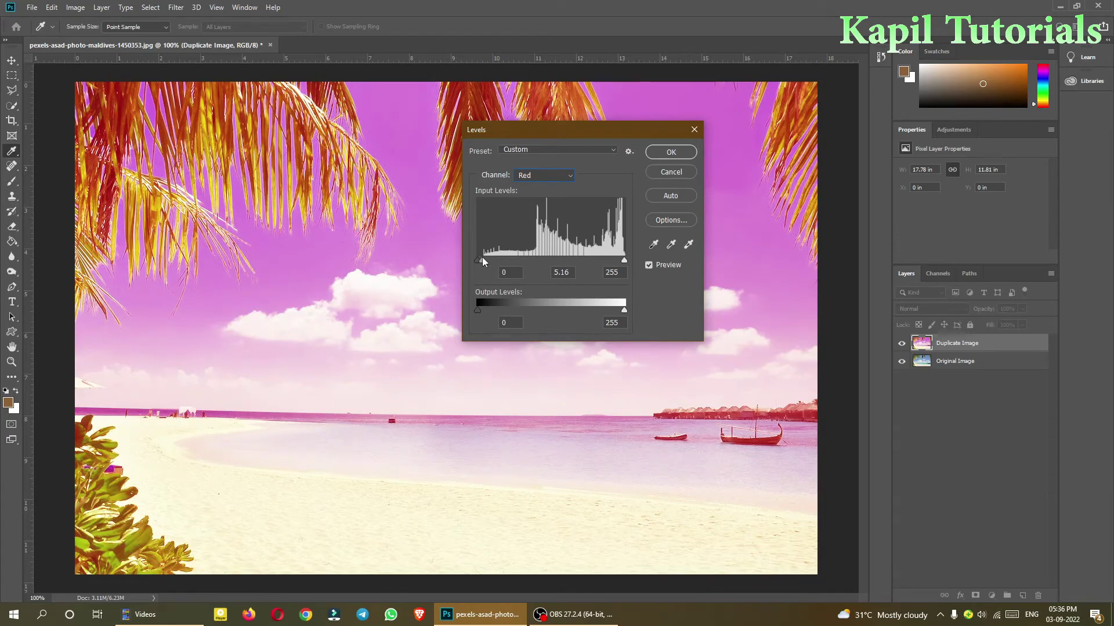
{"action": "mouse_move", "coordinate": [482, 258]}
{"action": "left_mouse_down"}
{"action": "mouse_move", "coordinate": [620, 262]}
{"action": "mouse_move", "coordinate": [492, 263]}
{"action": "left_mouse_up"}
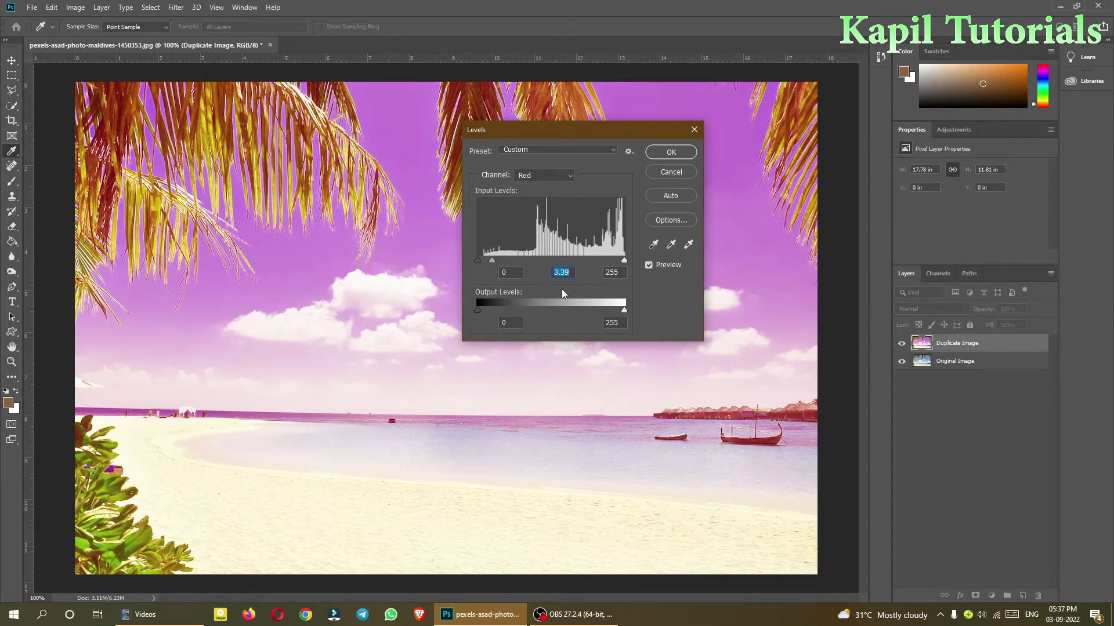
{"action": "mouse_move", "coordinate": [624, 310]}
{"action": "left_mouse_down"}
{"action": "mouse_move", "coordinate": [496, 301]}
{"action": "mouse_move", "coordinate": [635, 305]}
{"action": "mouse_move", "coordinate": [485, 305]}
{"action": "mouse_move", "coordinate": [638, 305]}
{"action": "left_mouse_up"}
Experiment with the Green channel midtones and output white and black sliders.
{"action": "left_click", "coordinate": [571, 178]}
{"action": "left_click", "coordinate": [557, 205]}
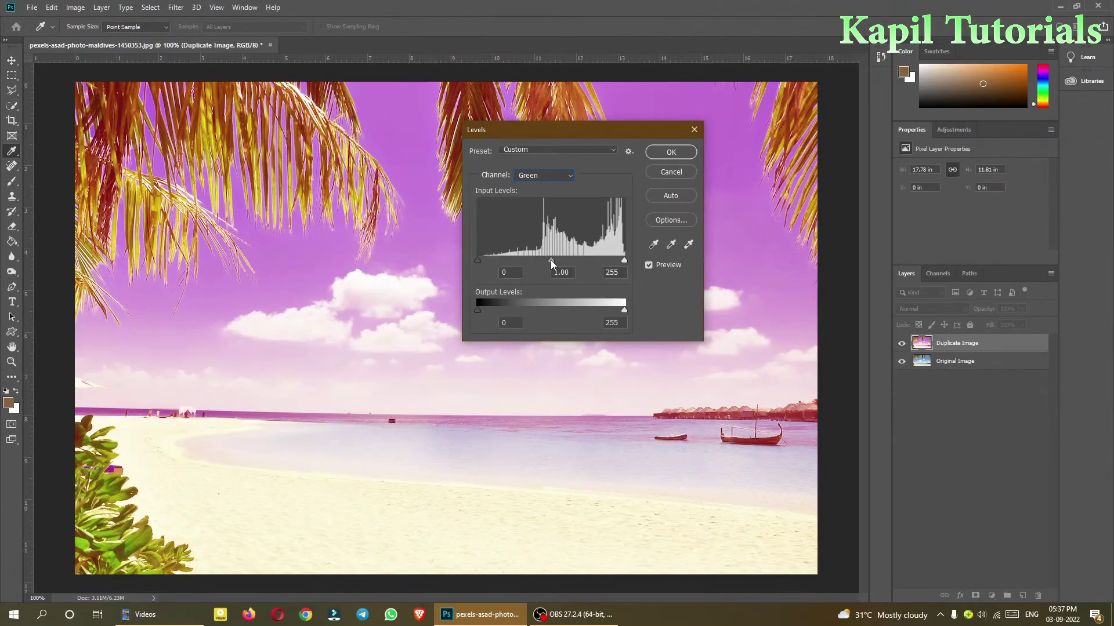
{"action": "mouse_move", "coordinate": [551, 260]}
{"action": "left_mouse_down"}
{"action": "mouse_move", "coordinate": [606, 261]}
{"action": "mouse_move", "coordinate": [481, 263]}
{"action": "mouse_move", "coordinate": [568, 267]}
{"action": "mouse_move", "coordinate": [558, 266]}
{"action": "left_mouse_up"}
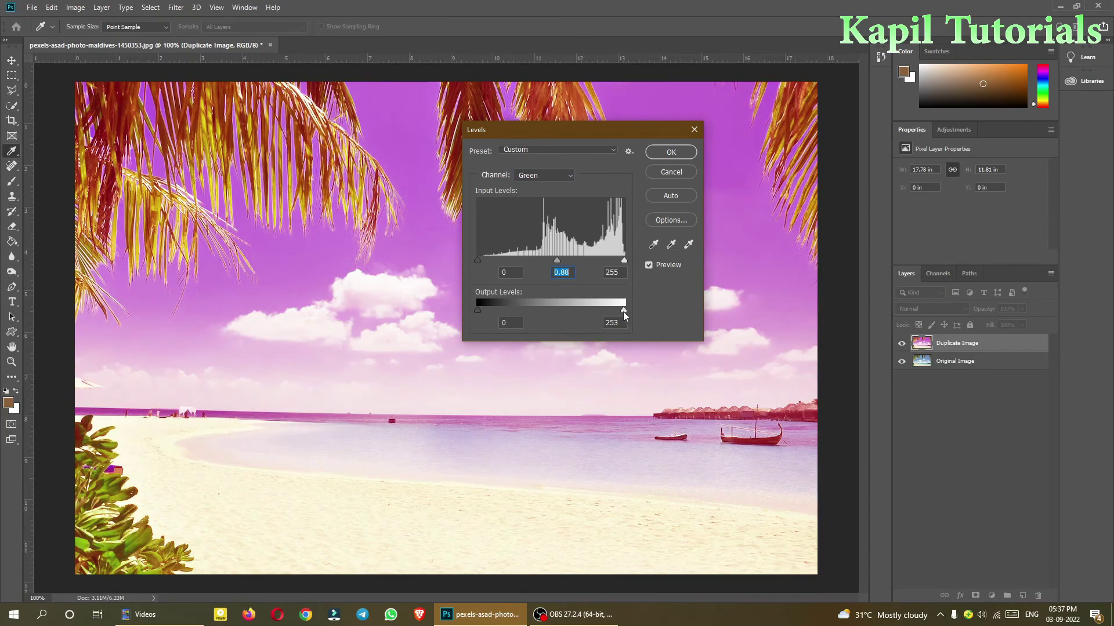
{"action": "mouse_move", "coordinate": [624, 312]}
{"action": "left_mouse_down"}
{"action": "mouse_move", "coordinate": [518, 311]}
{"action": "mouse_move", "coordinate": [643, 307]}
{"action": "left_mouse_up"}
{"action": "mouse_move", "coordinate": [481, 311]}
{"action": "left_mouse_down"}
{"action": "mouse_move", "coordinate": [597, 307]}
{"action": "mouse_move", "coordinate": [474, 307]}
{"action": "left_mouse_up"}
Experiment with the Blue channel midtones, easing back to pink the sky.
{"action": "left_click", "coordinate": [565, 175]}
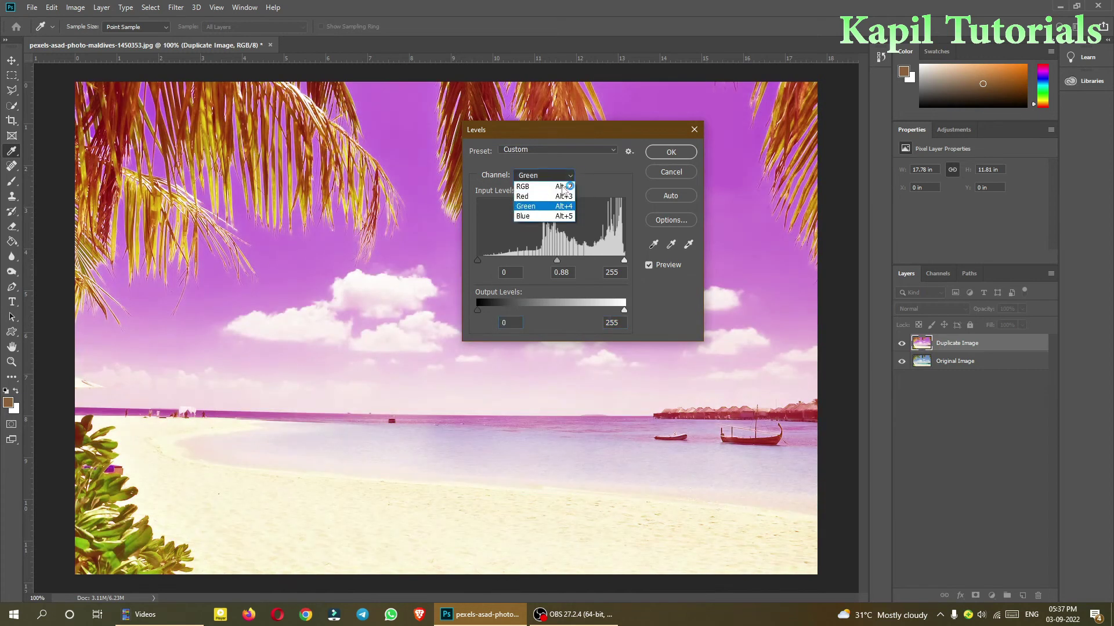
{"action": "left_click", "coordinate": [540, 221]}
{"action": "left_click_drag", "start_coordinate": [551, 261], "coordinate": [620, 270]}
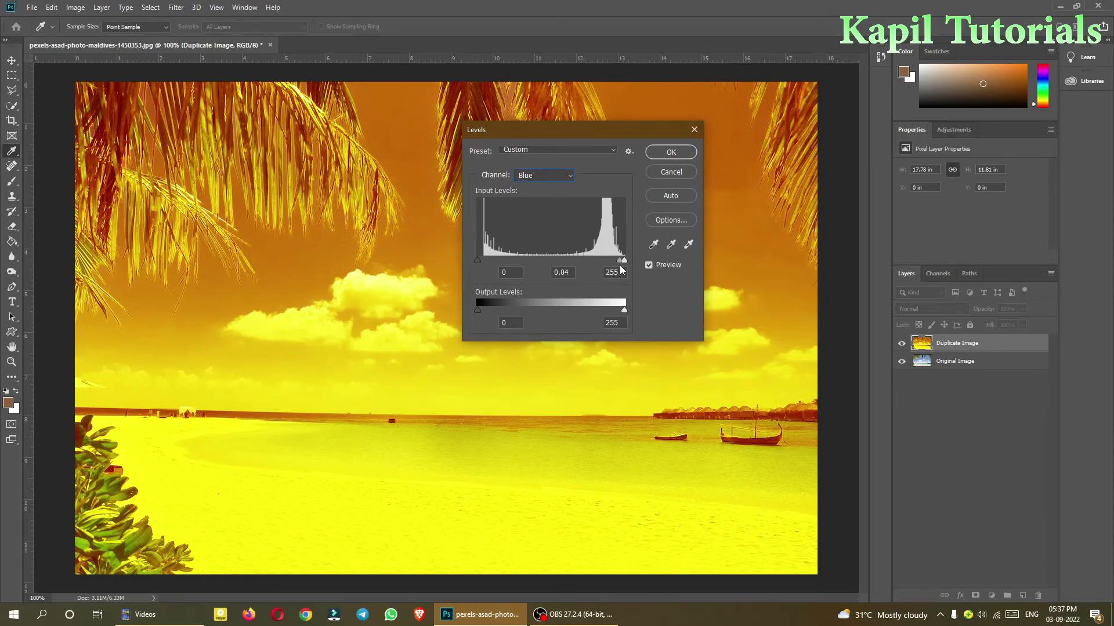
{"action": "left_click_drag", "start_coordinate": [621, 269], "coordinate": [613, 270]}
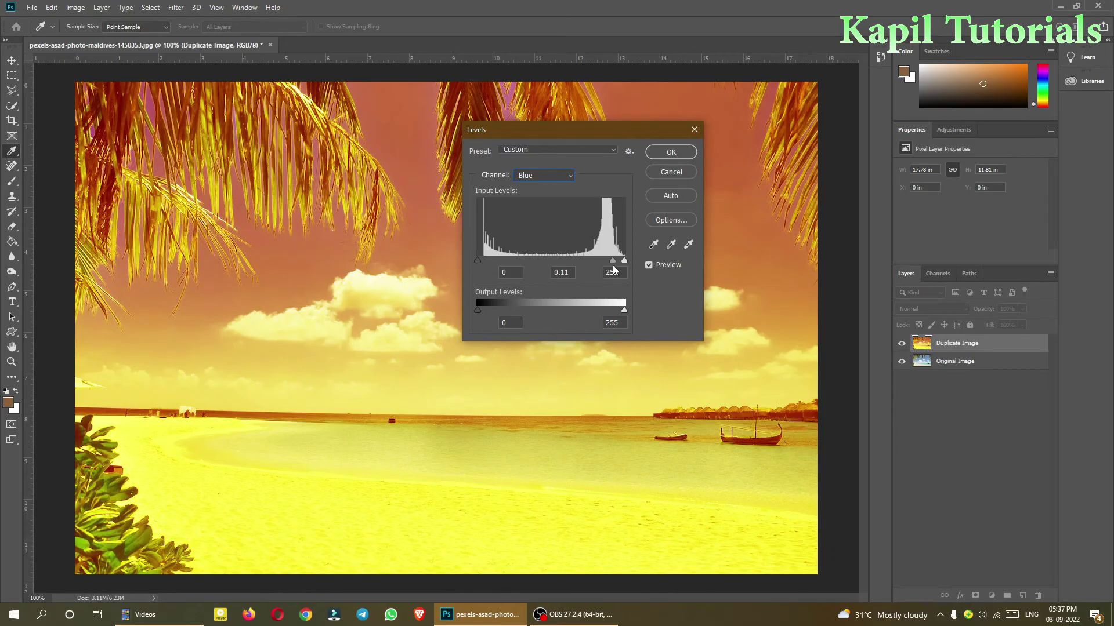
{"action": "left_click_drag", "start_coordinate": [614, 270], "coordinate": [608, 268]}
Return to RGB, leave the preset at Custom, and cancel all Levels experiments.
{"action": "left_click", "coordinate": [569, 177]}
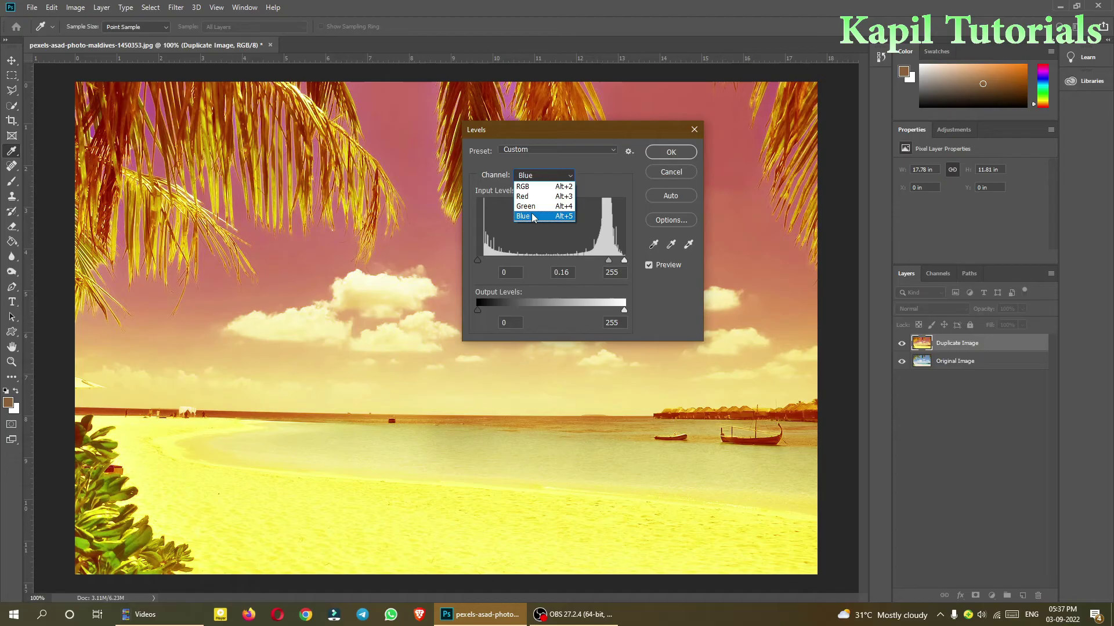
{"action": "left_click", "coordinate": [531, 187]}
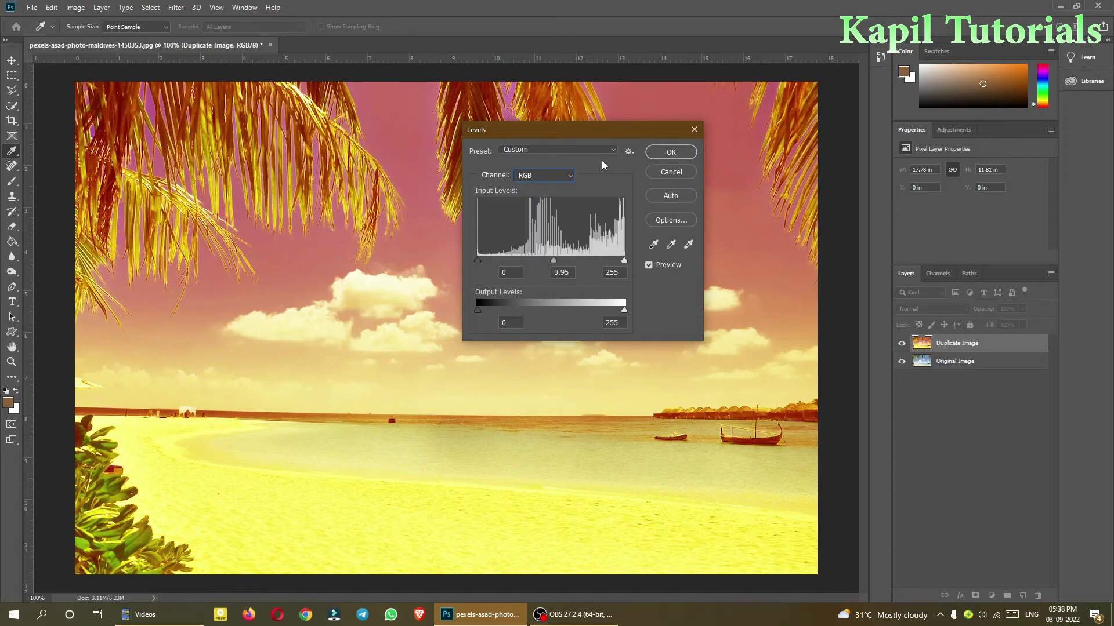
{"action": "left_click", "coordinate": [613, 150]}
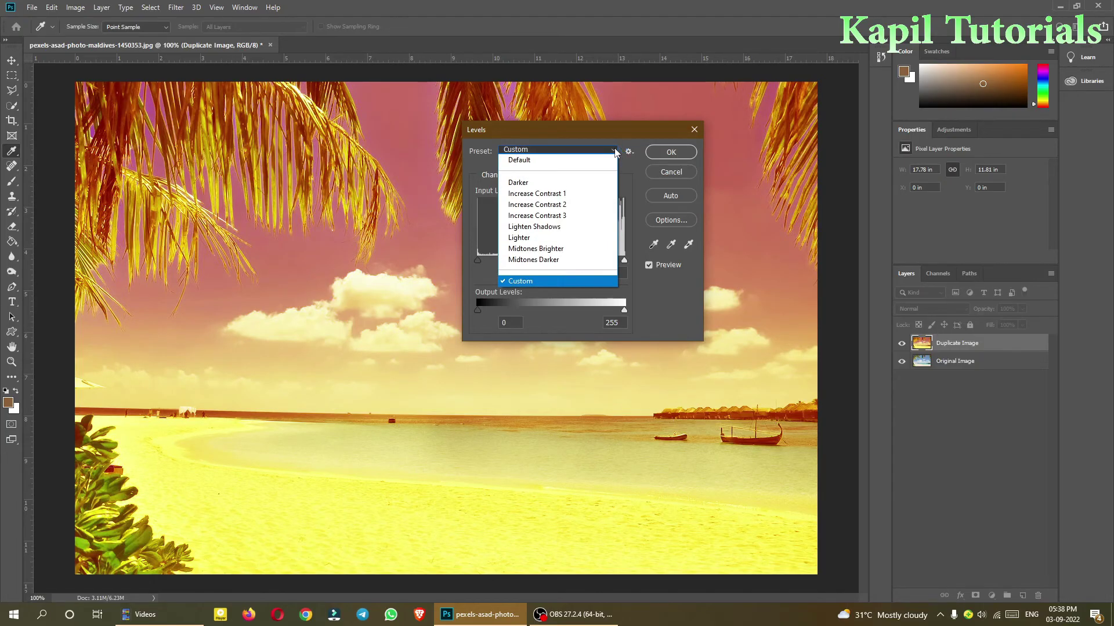
{"action": "left_click", "coordinate": [615, 150]}
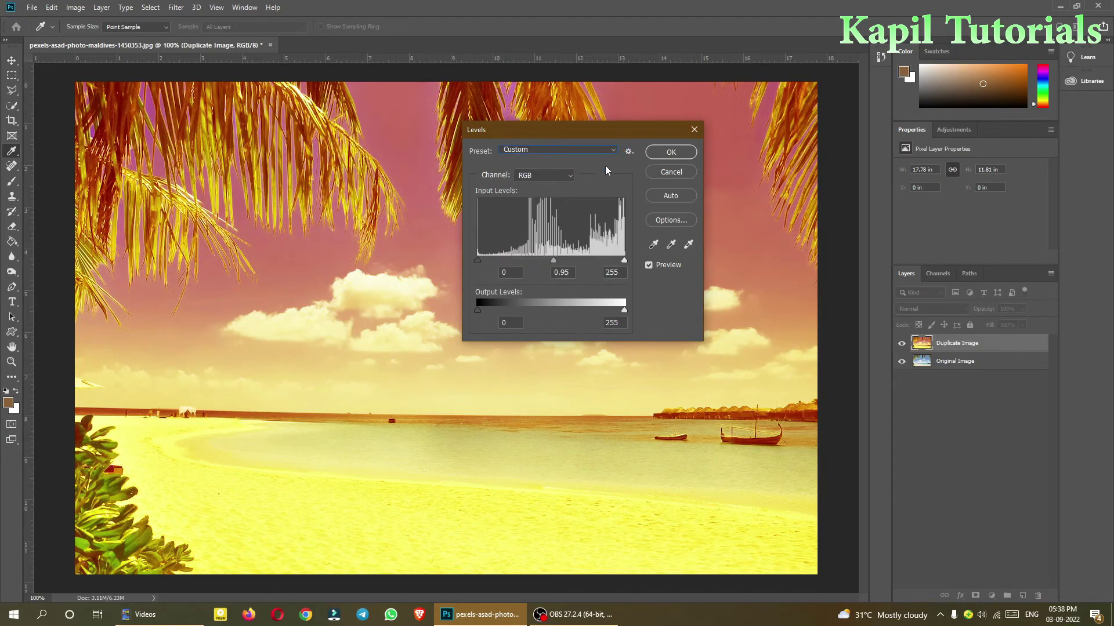
{"action": "left_click", "coordinate": [671, 172]}
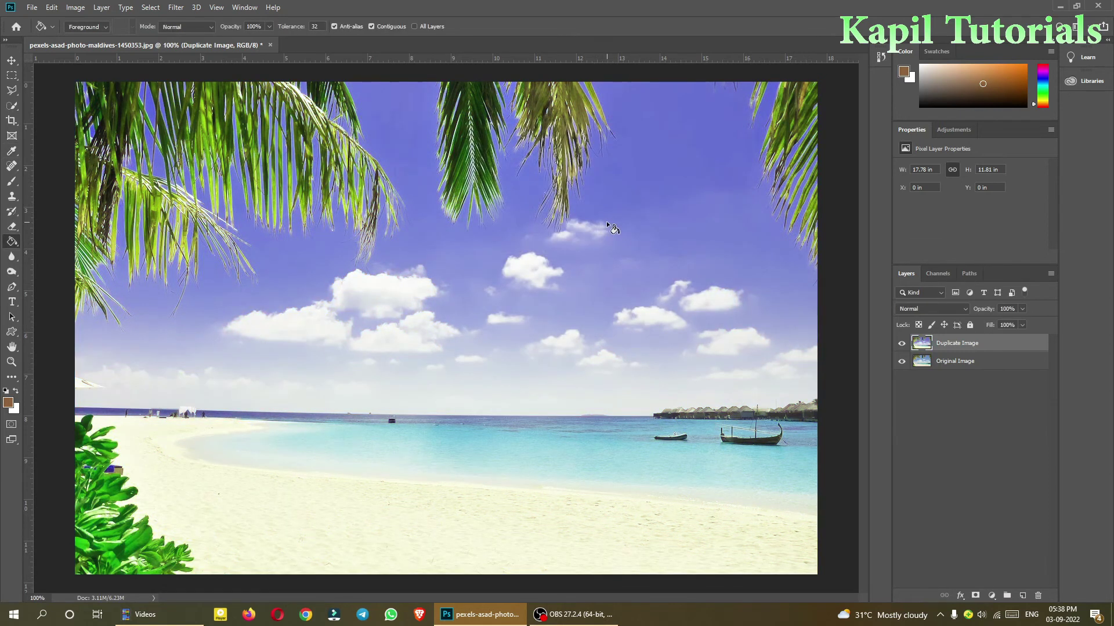
Open Curves for Duplicate Image from the Image > Adjustments menu.
{"action": "left_click", "coordinate": [76, 7]}
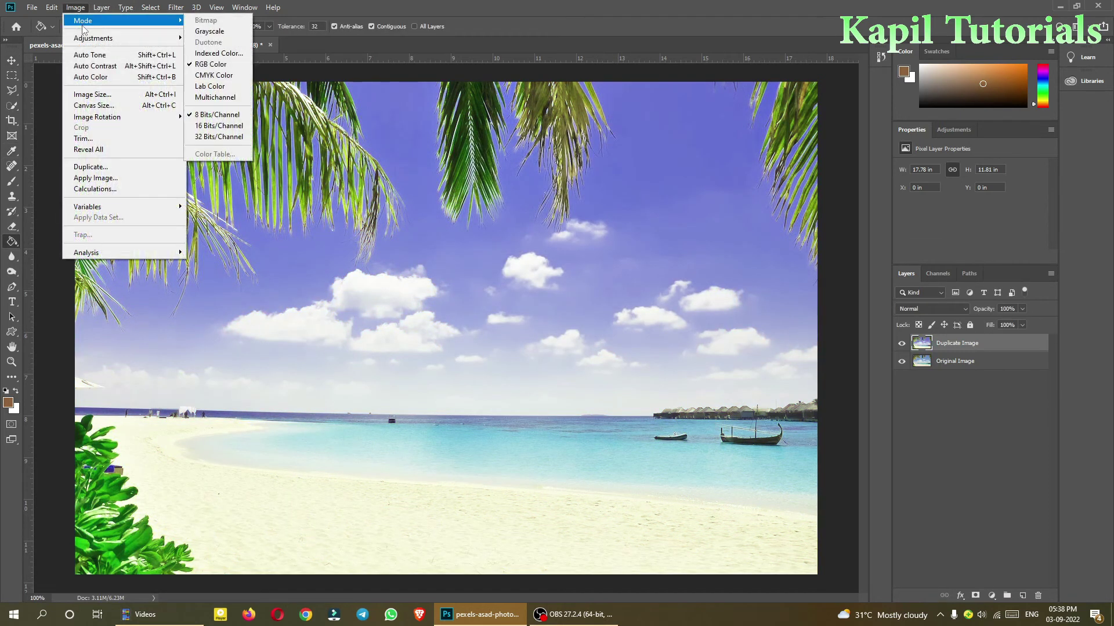
{"action": "mouse_move", "coordinate": [85, 36]}
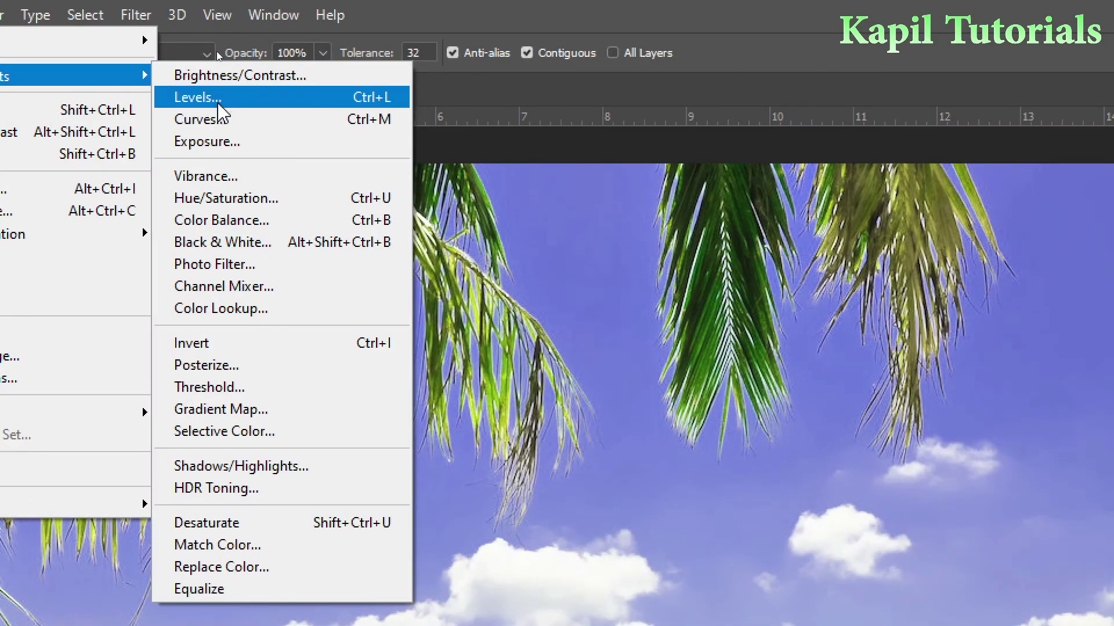
{"action": "left_click", "coordinate": [226, 198]}
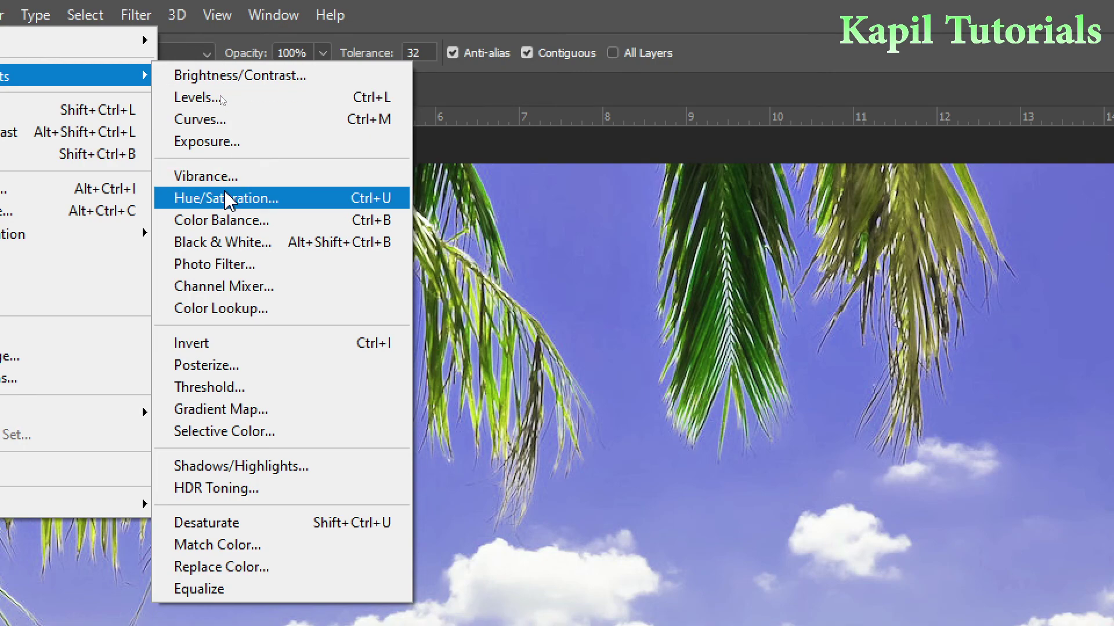
{"action": "left_click", "coordinate": [193, 123]}
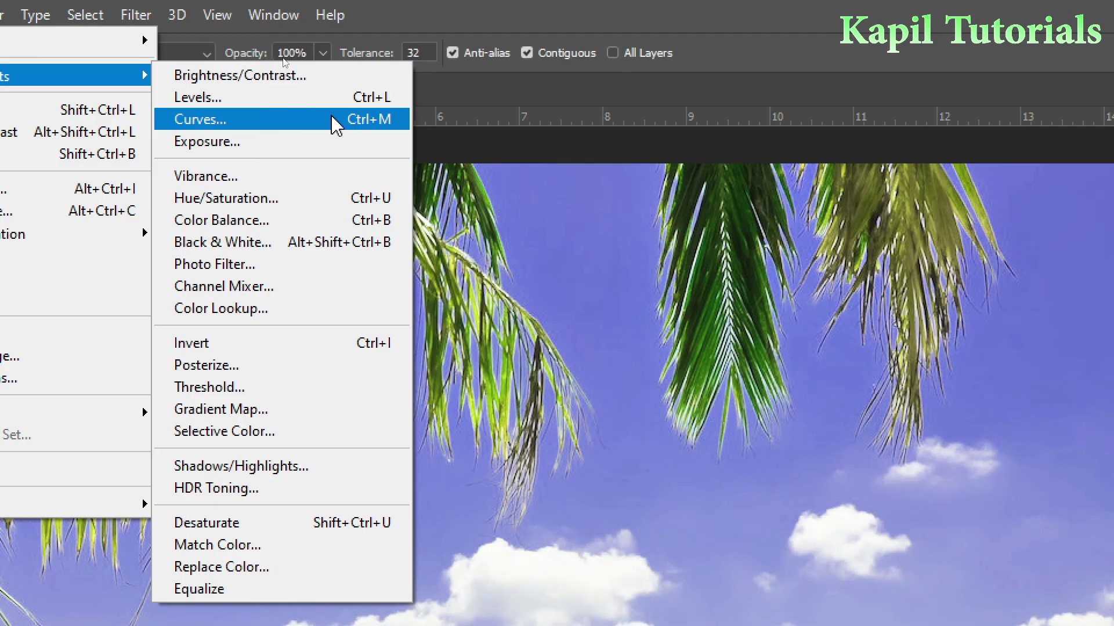
{"action": "left_click", "coordinate": [218, 120]}
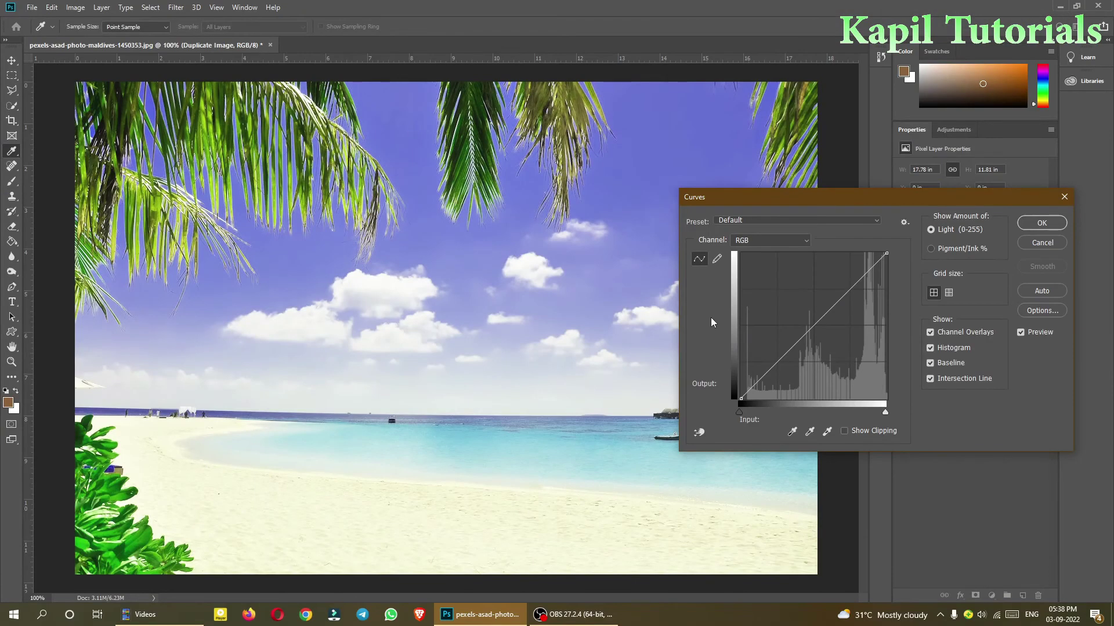
Move the Curves dialog aside and preview the Color Negative (RGB) preset.
{"action": "left_click_drag", "start_coordinate": [721, 199], "coordinate": [488, 165]}
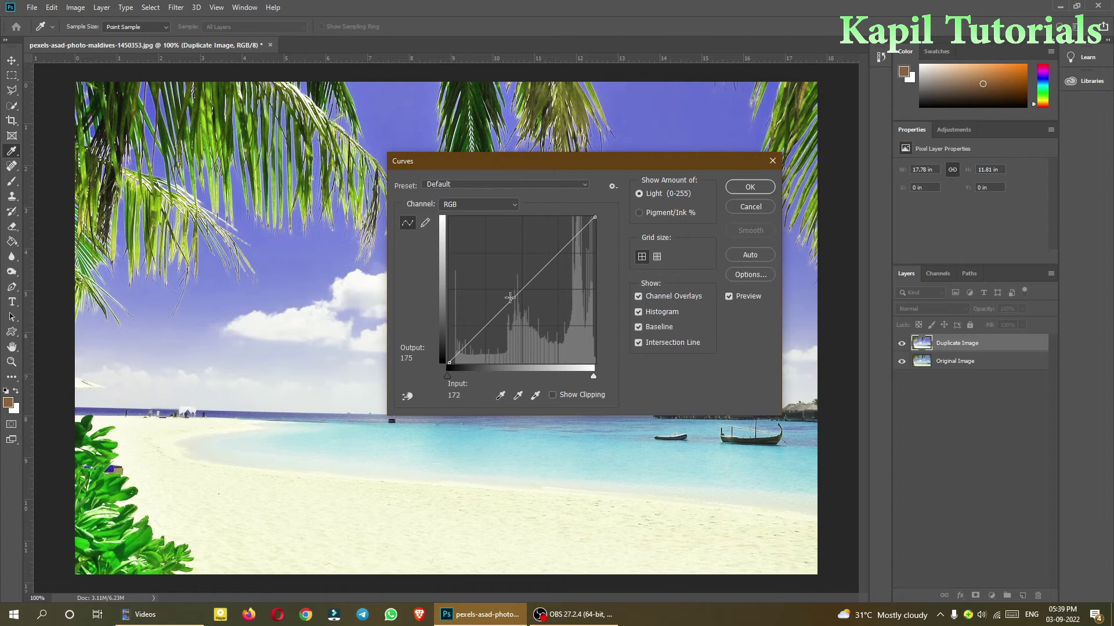
{"action": "left_click_drag", "start_coordinate": [546, 166], "coordinate": [590, 153]}
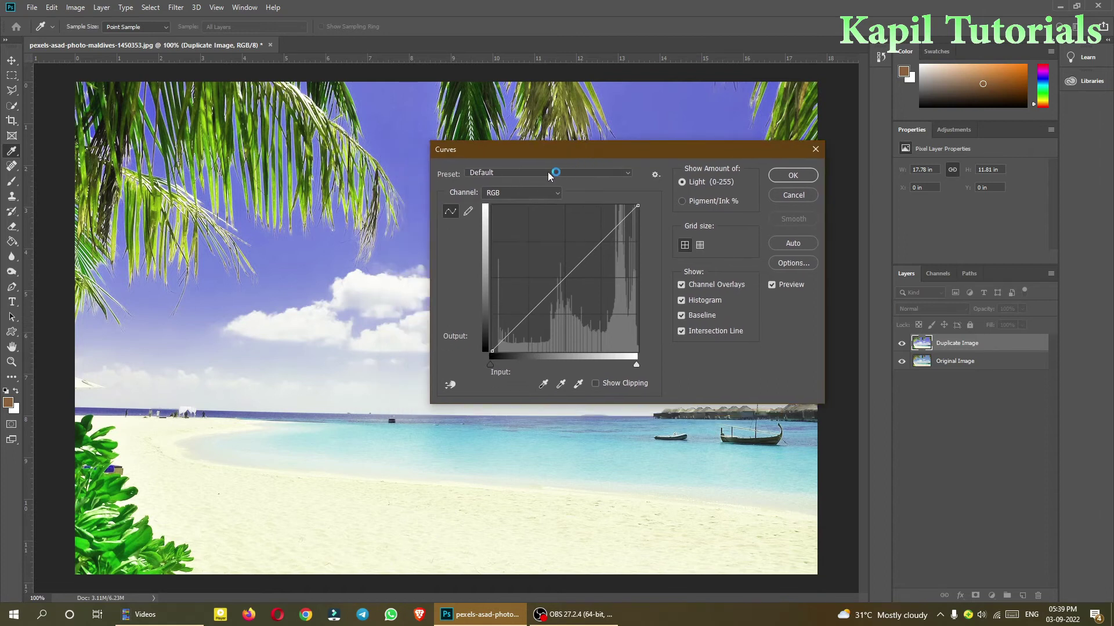
{"action": "left_click", "coordinate": [627, 174]}
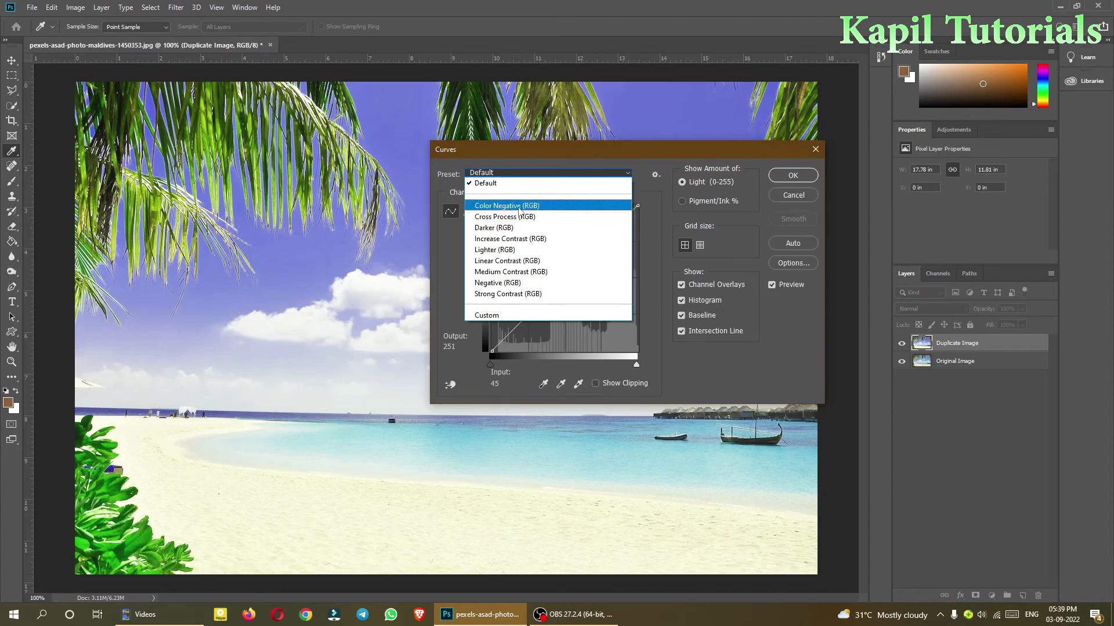
{"action": "left_click", "coordinate": [519, 208]}
{"action": "left_click_drag", "start_coordinate": [495, 149], "coordinate": [621, 160]}
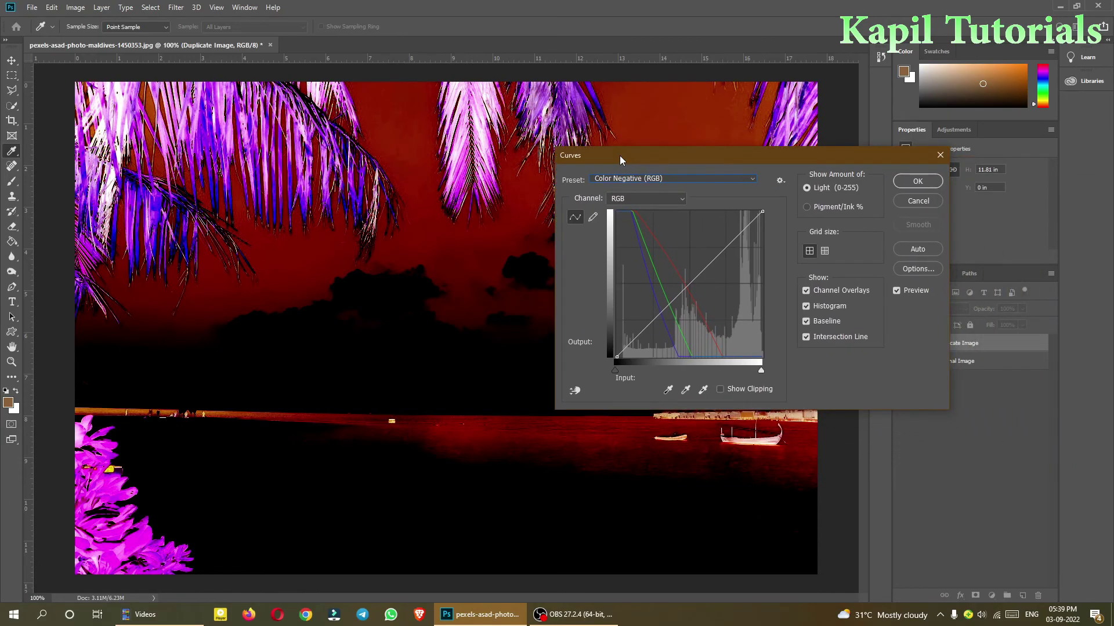
{"action": "left_click_drag", "start_coordinate": [614, 156], "coordinate": [584, 148]}
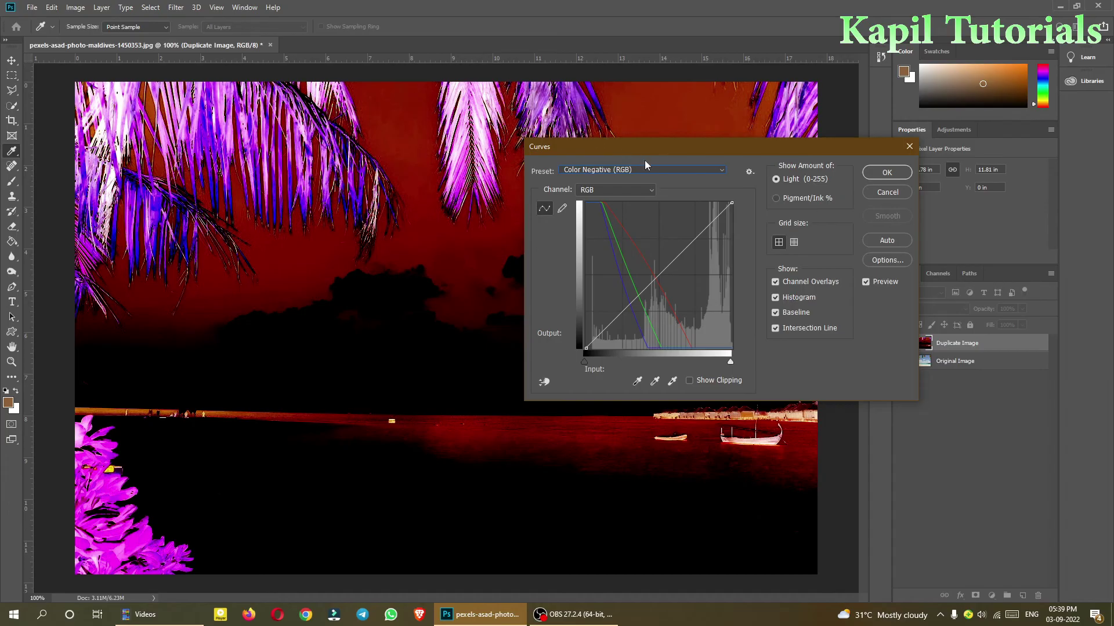
Try the Cross Process, Darker and Increase Contrast (RGB) curve presets.
{"action": "left_click", "coordinate": [713, 172]}
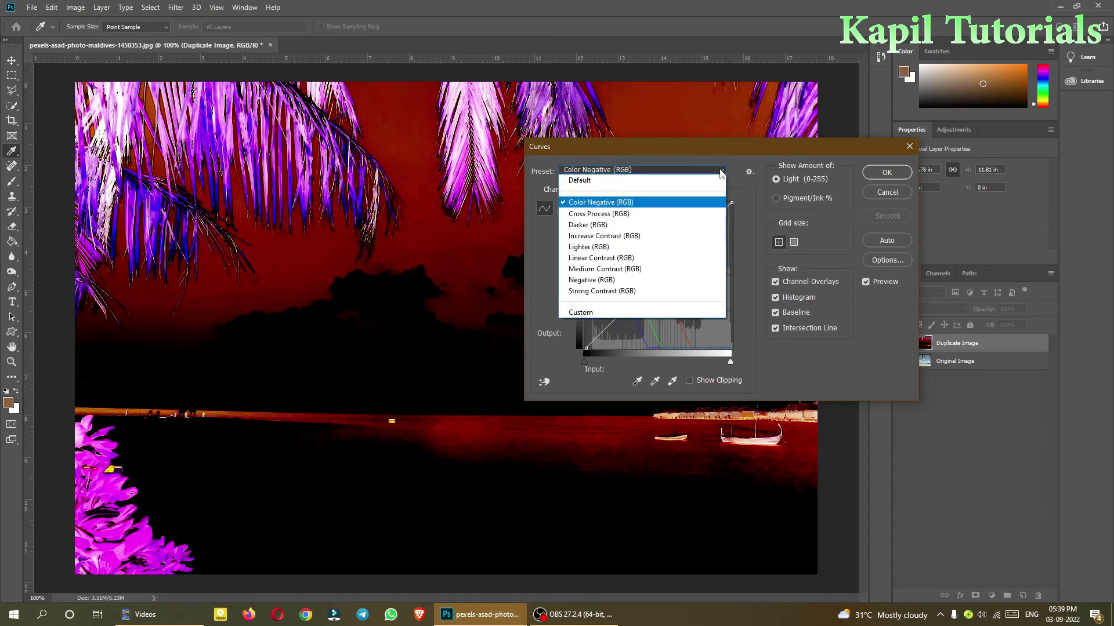
{"action": "left_click", "coordinate": [631, 214]}
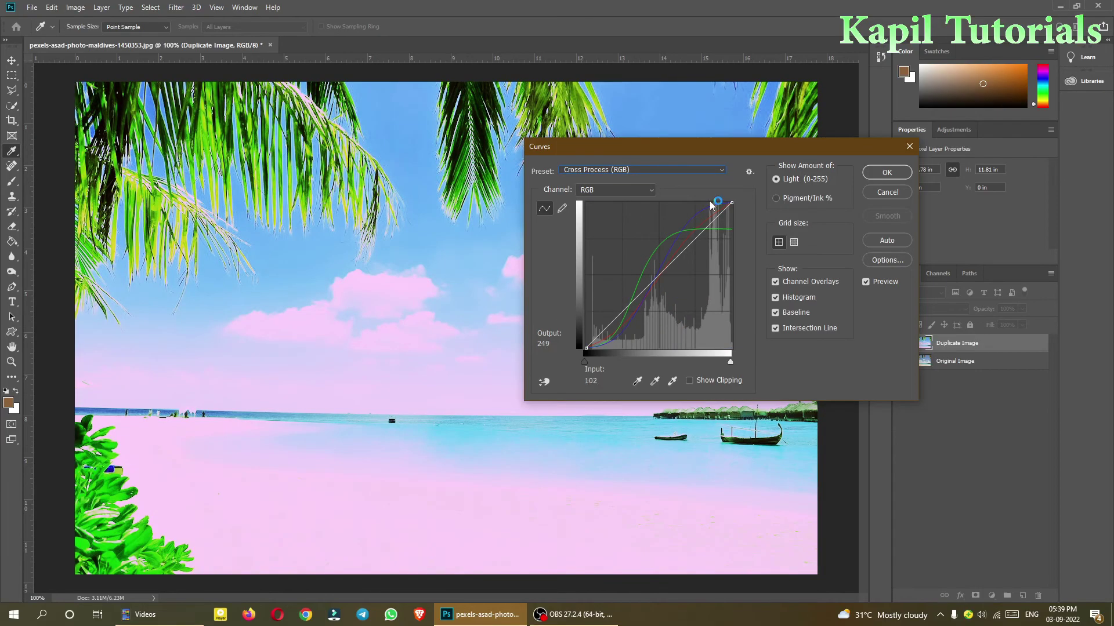
{"action": "left_click", "coordinate": [719, 174]}
{"action": "left_click", "coordinate": [624, 224]}
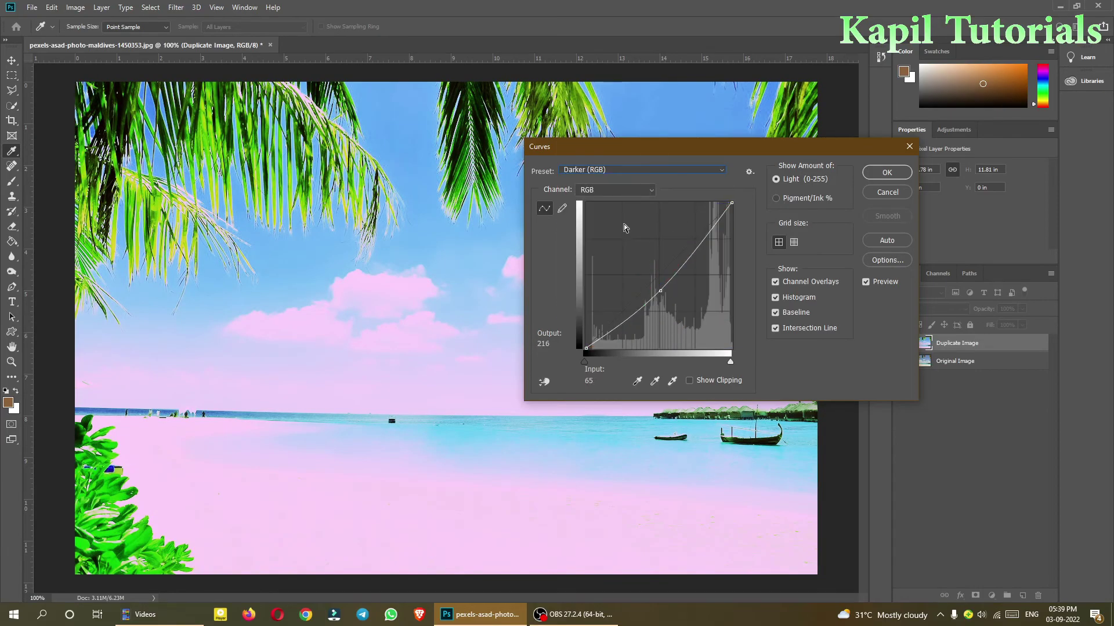
{"action": "left_click", "coordinate": [632, 170]}
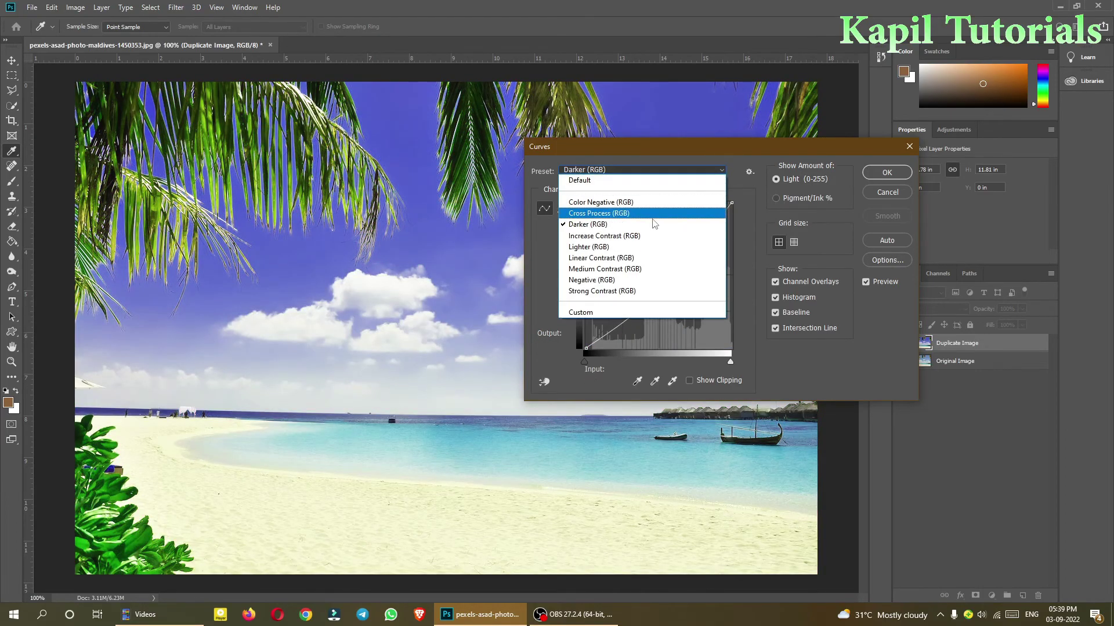
{"action": "left_click", "coordinate": [628, 238]}
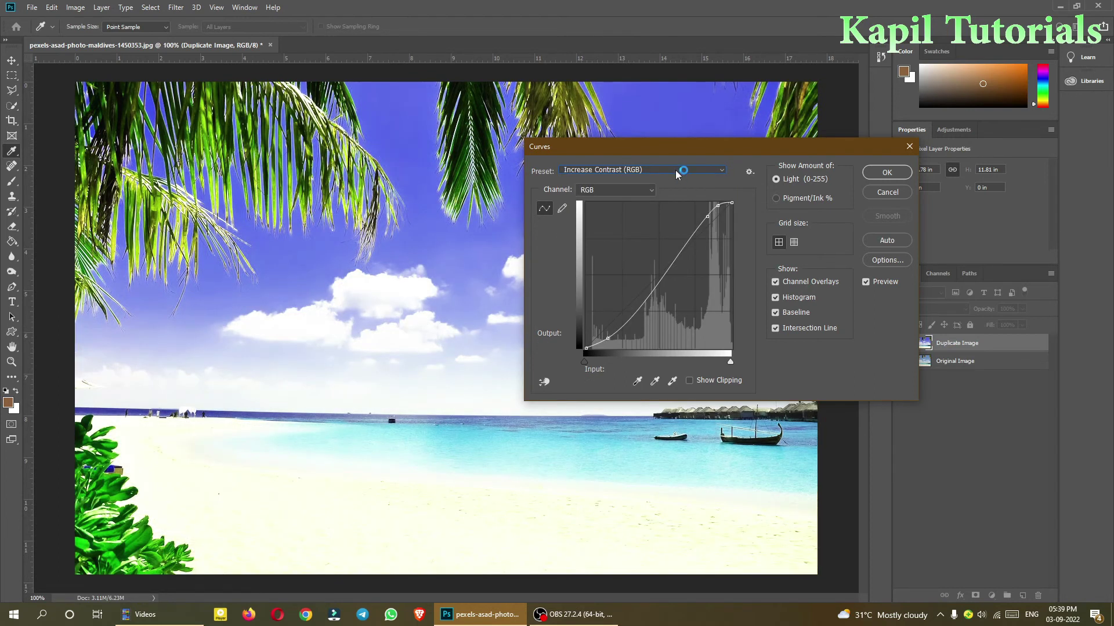
Try the Lighter and Medium Contrast presets, then reset the curve to Default.
{"action": "left_click", "coordinate": [679, 170]}
{"action": "left_click", "coordinate": [607, 246]}
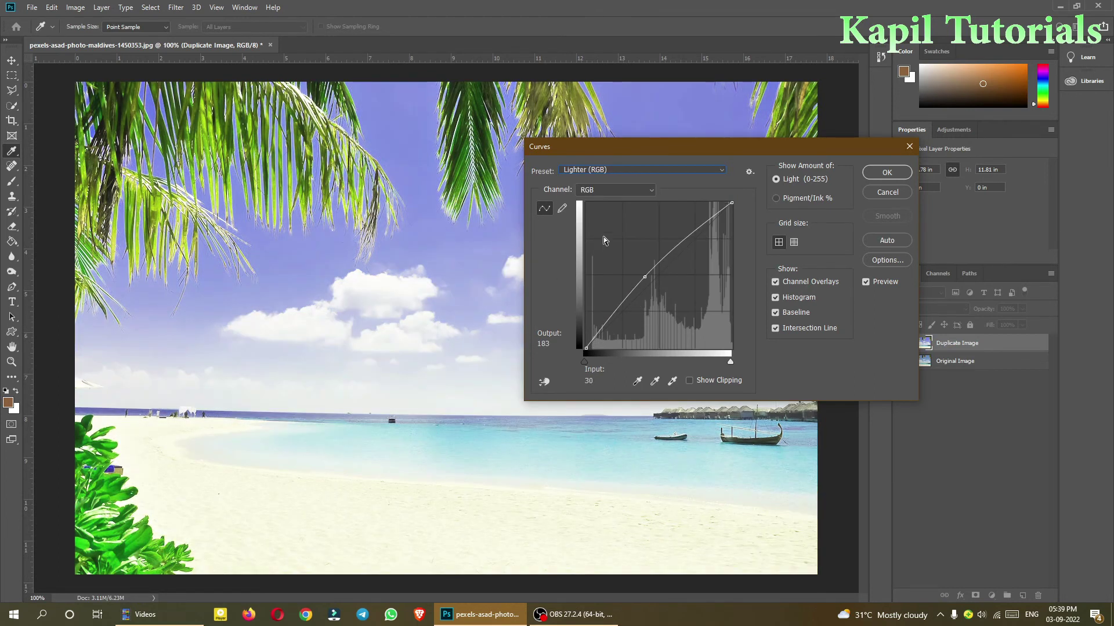
{"action": "left_click", "coordinate": [638, 170]}
{"action": "left_click", "coordinate": [599, 269]}
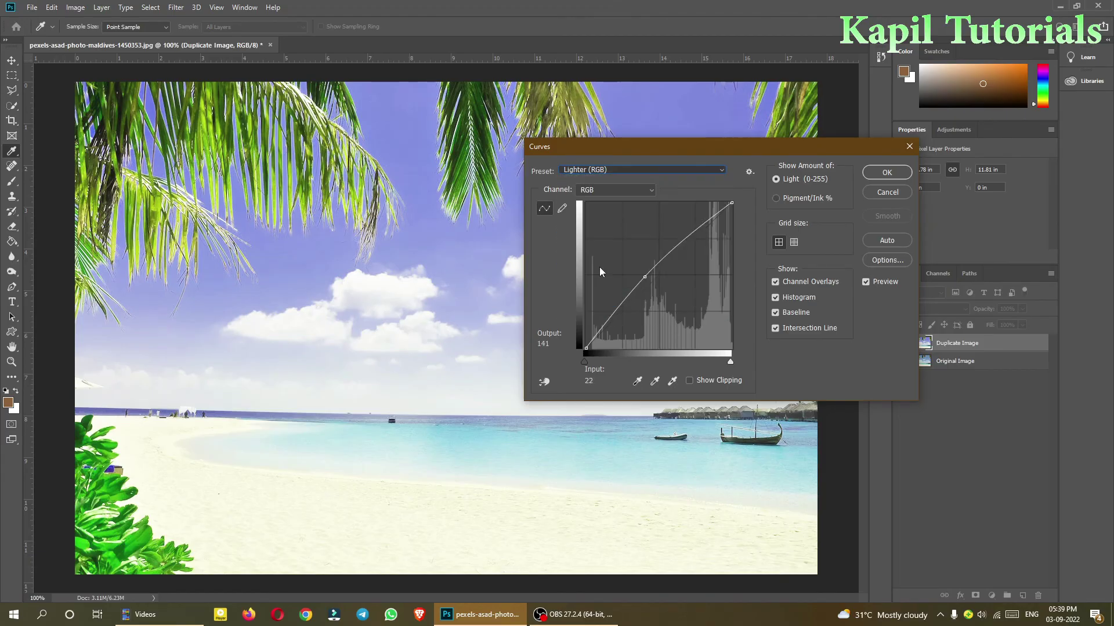
{"action": "left_click", "coordinate": [648, 170]}
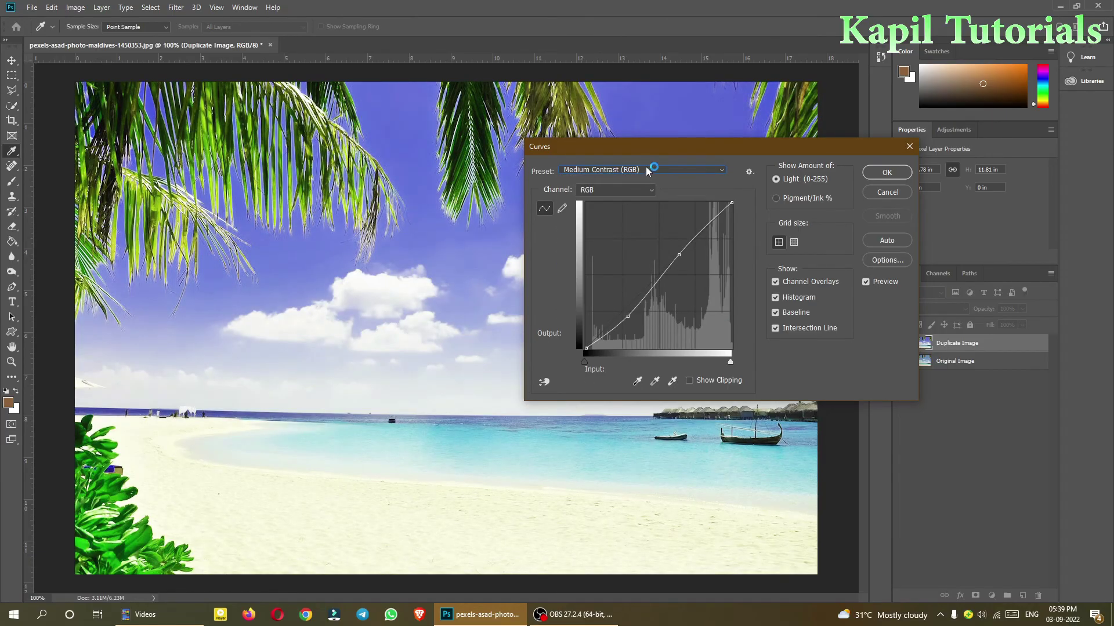
{"action": "left_click", "coordinate": [714, 174]}
{"action": "left_click", "coordinate": [636, 179]}
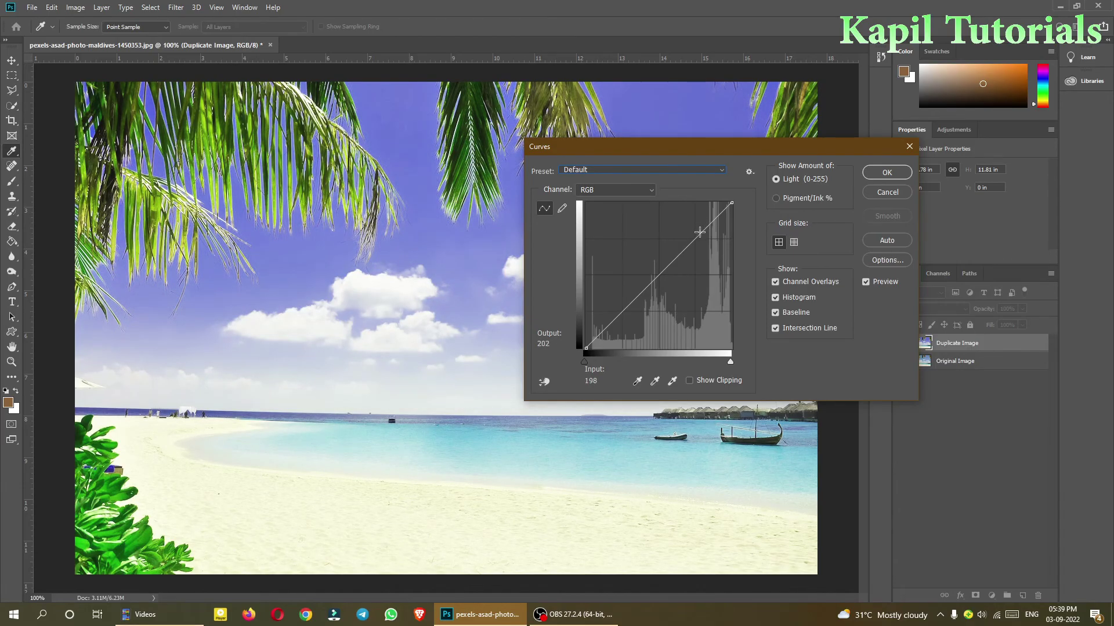
Add several points to the RGB curve, pulling one midtone point to input 157, output 122.
{"action": "mouse_move", "coordinate": [700, 234]}
{"action": "left_mouse_down"}
{"action": "mouse_move", "coordinate": [673, 221]}
{"action": "mouse_move", "coordinate": [703, 231]}
{"action": "mouse_move", "coordinate": [714, 250]}
{"action": "mouse_move", "coordinate": [704, 231]}
{"action": "left_mouse_up"}
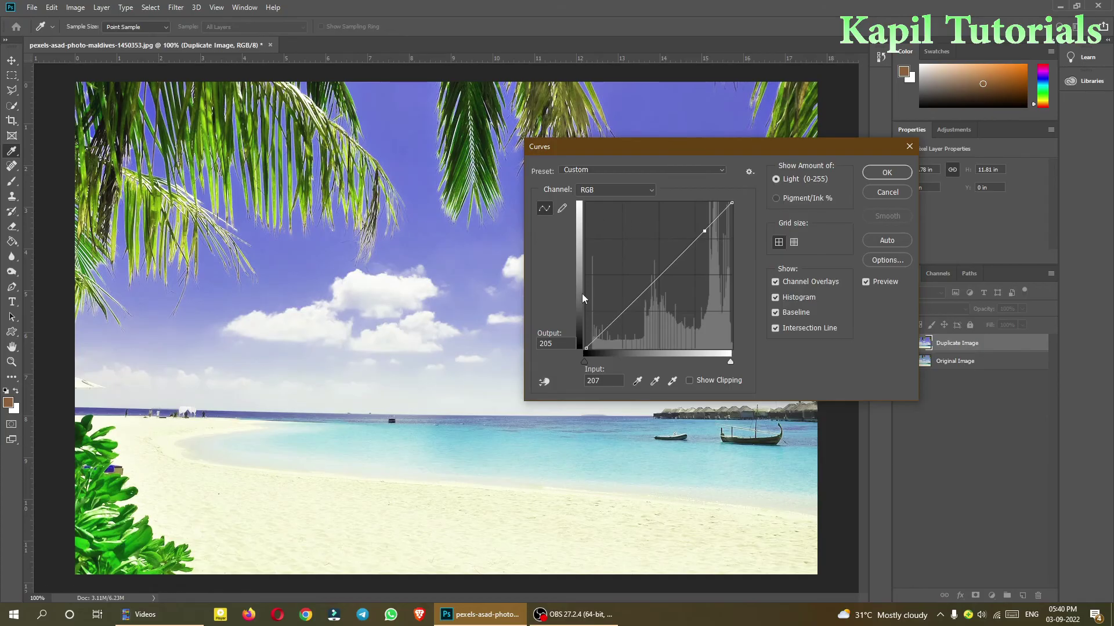
{"action": "left_click", "coordinate": [461, 168]}
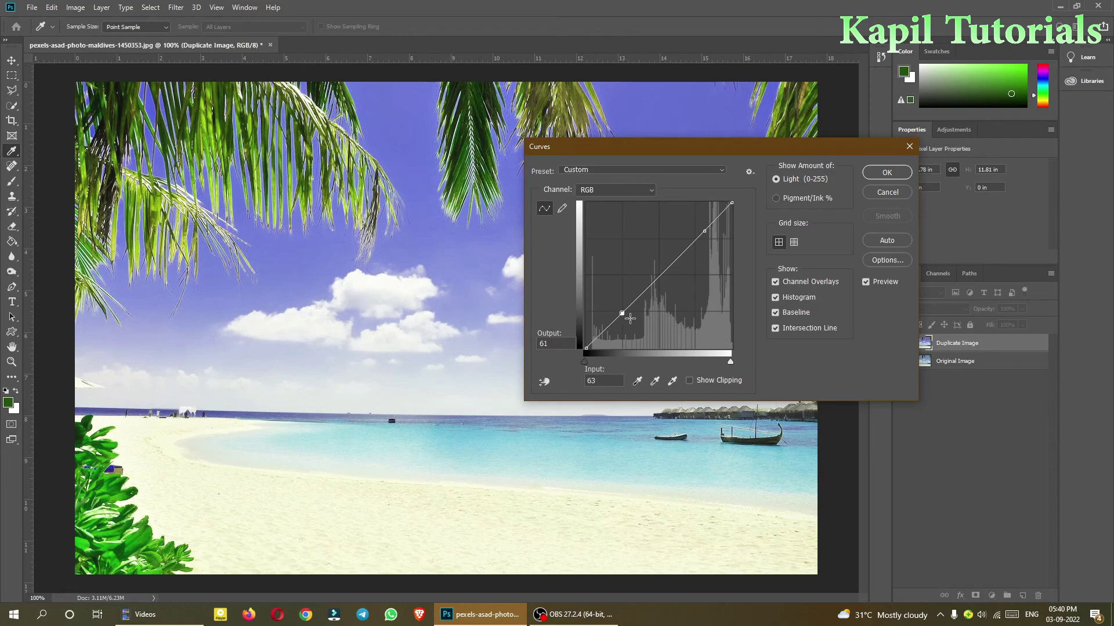
{"action": "left_click_drag", "start_coordinate": [622, 313], "coordinate": [609, 290]}
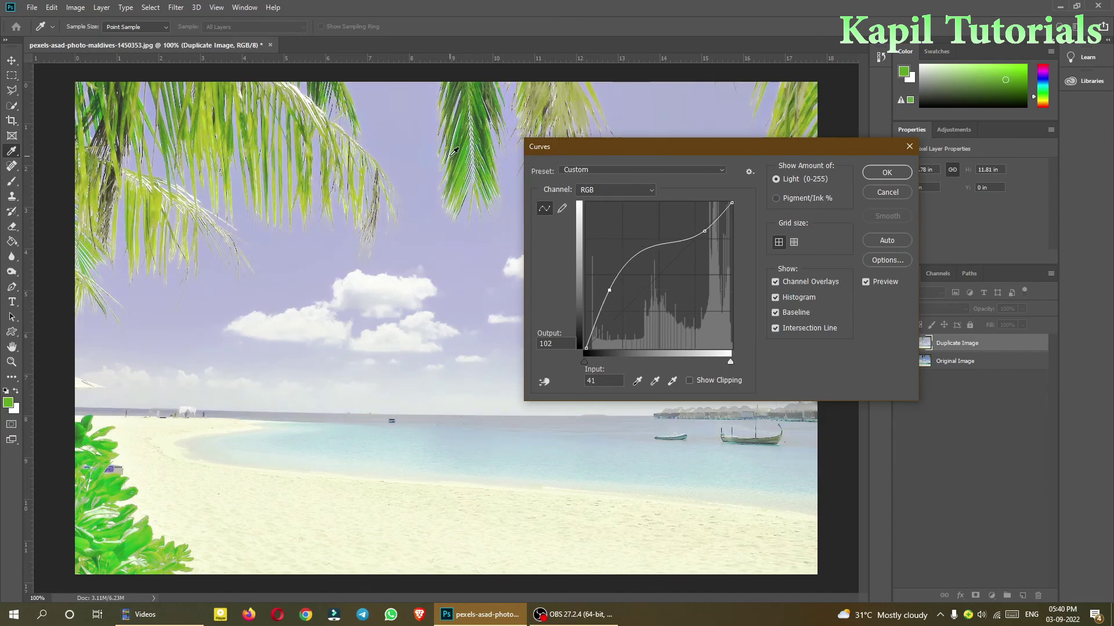
{"action": "left_click_drag", "start_coordinate": [652, 245], "coordinate": [676, 279]}
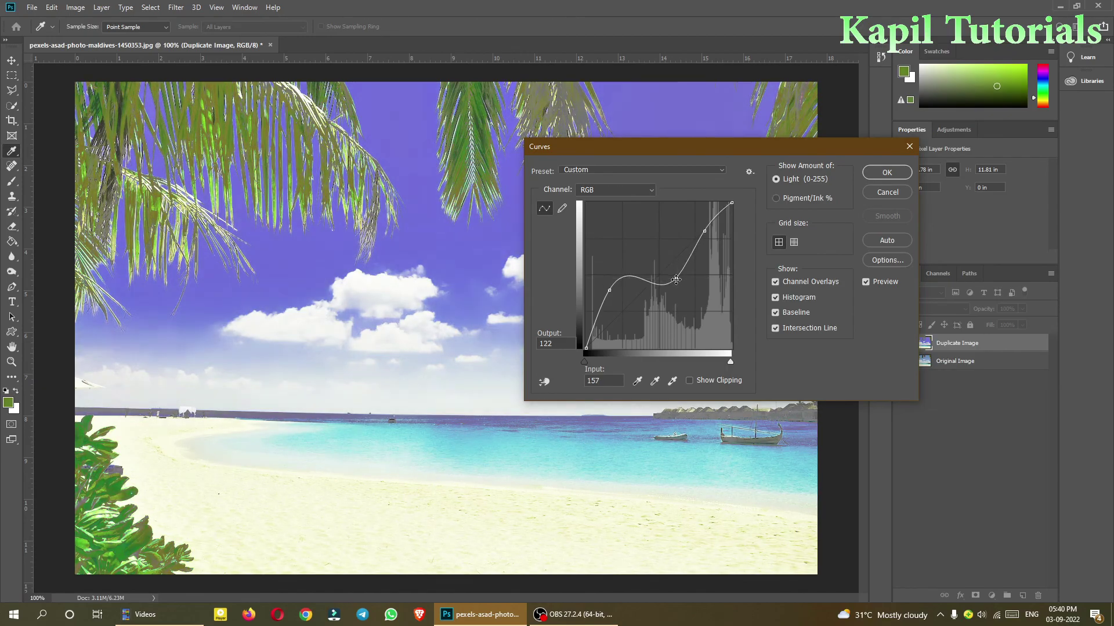
Adjust the Red channel curve's upper tones to add magenta.
{"action": "left_click", "coordinate": [649, 194]}
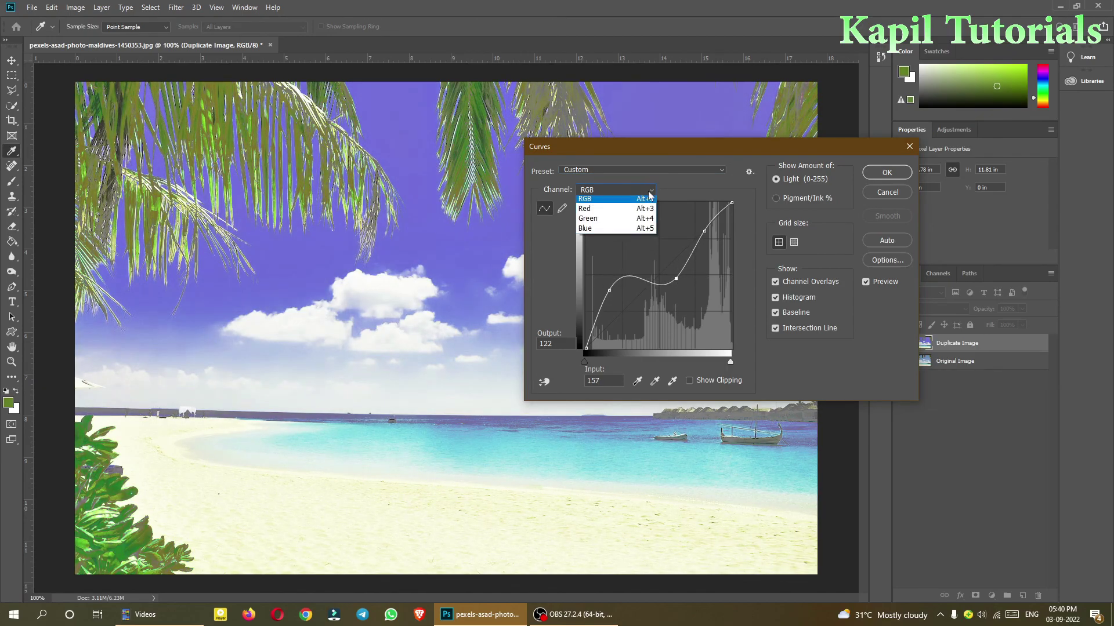
{"action": "left_click", "coordinate": [605, 212]}
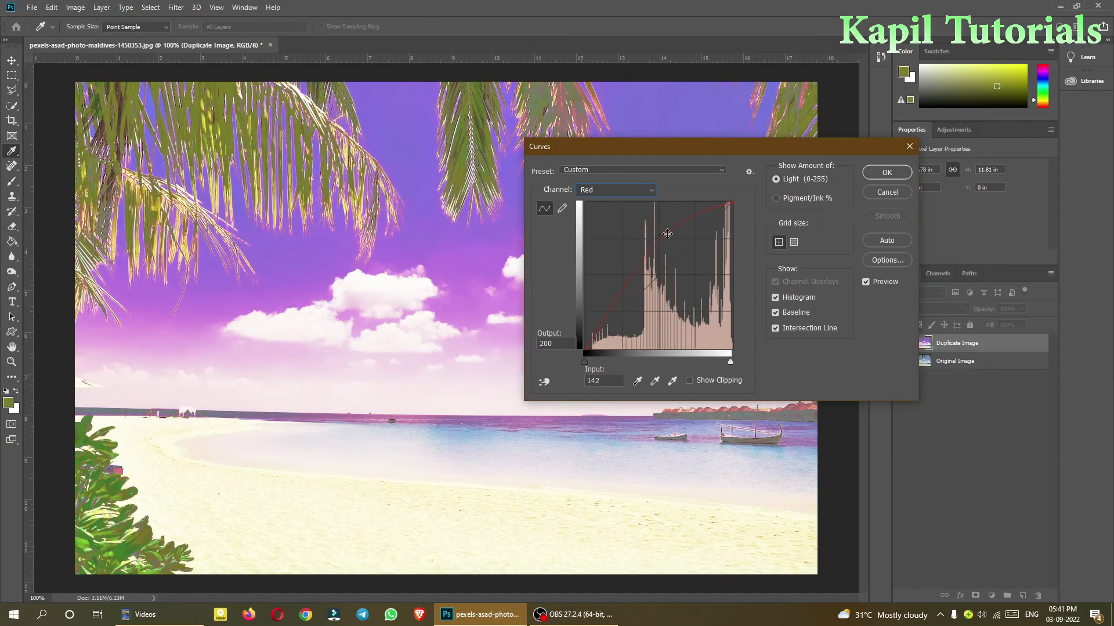
{"action": "mouse_move", "coordinate": [667, 234]}
{"action": "left_mouse_down"}
{"action": "mouse_move", "coordinate": [696, 262]}
{"action": "mouse_move", "coordinate": [655, 229]}
{"action": "mouse_move", "coordinate": [688, 255]}
{"action": "mouse_move", "coordinate": [673, 231]}
{"action": "left_mouse_up"}
{"action": "left_click", "coordinate": [650, 190]}
Pull down a lower point on the Blue channel curve and apply the Curves adjustment.
{"action": "left_click", "coordinate": [623, 212]}
{"action": "key", "text": "alt+4"}
{"action": "left_click", "coordinate": [638, 190]}
{"action": "left_click", "coordinate": [615, 231]}
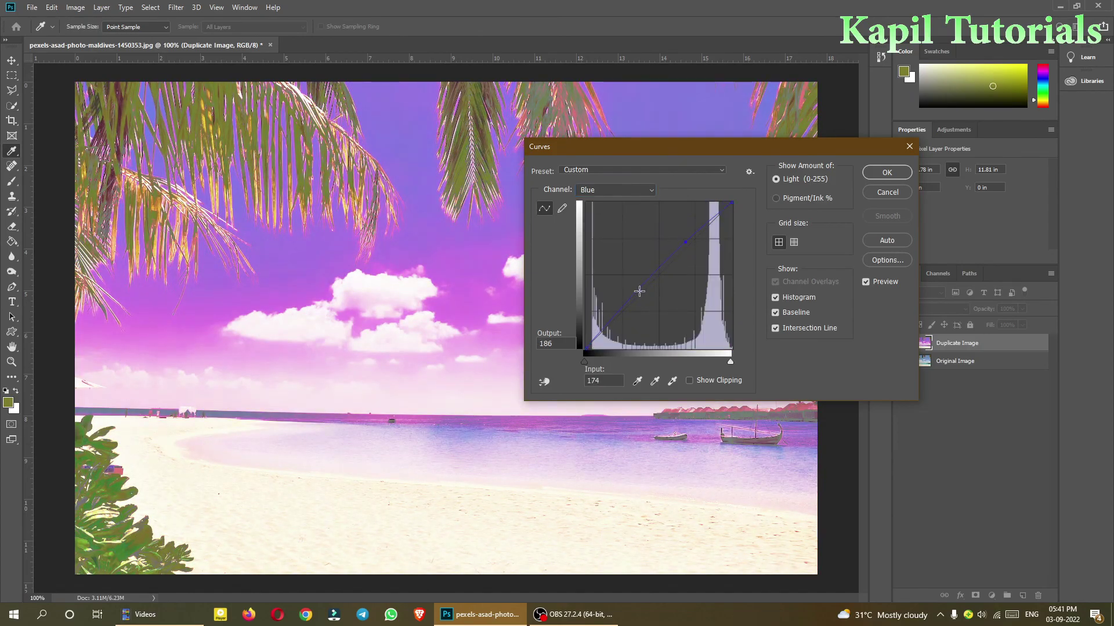
{"action": "left_click_drag", "start_coordinate": [638, 291], "coordinate": [631, 268]}
{"action": "left_click", "coordinate": [891, 172]}
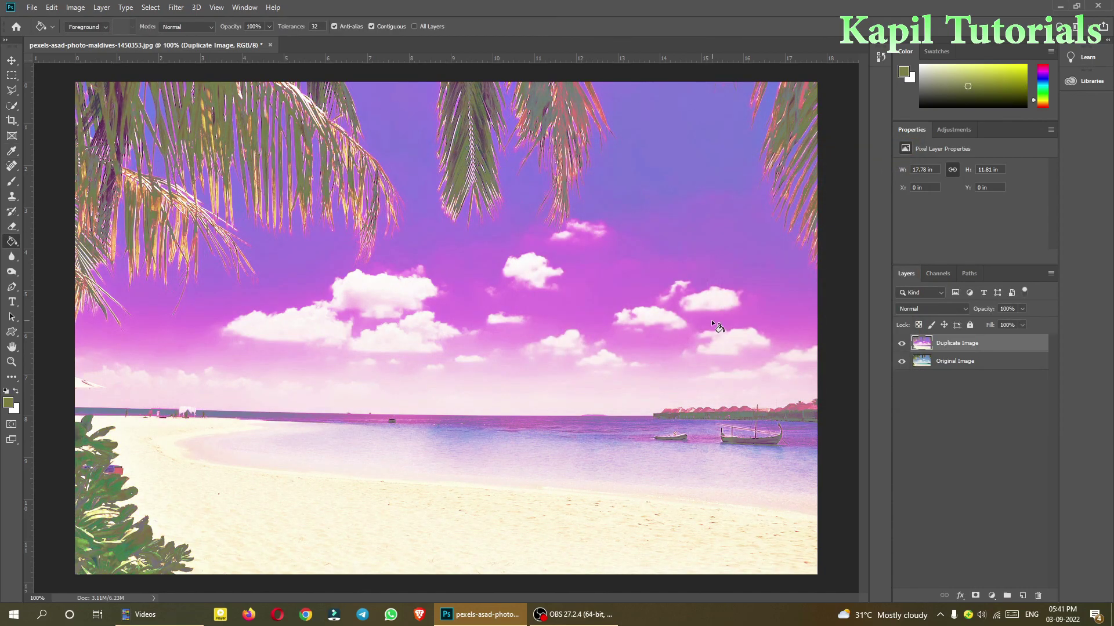
Hide and reshow Duplicate Image to compare the magenta curves result with the original.
{"action": "left_click", "coordinate": [901, 343]}
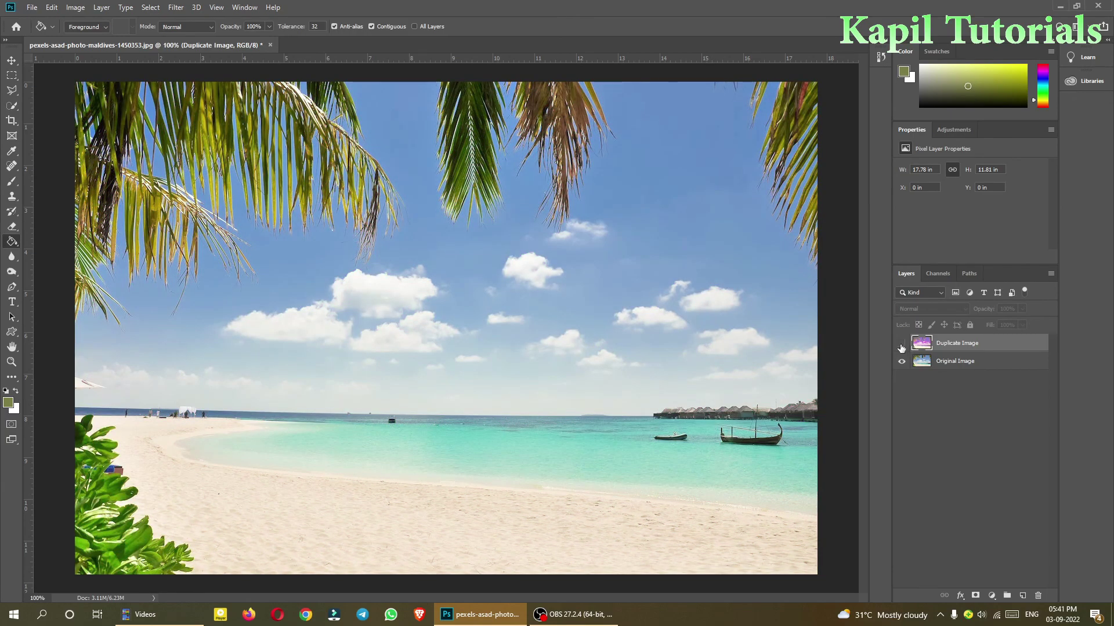
{"action": "left_click", "coordinate": [900, 345]}
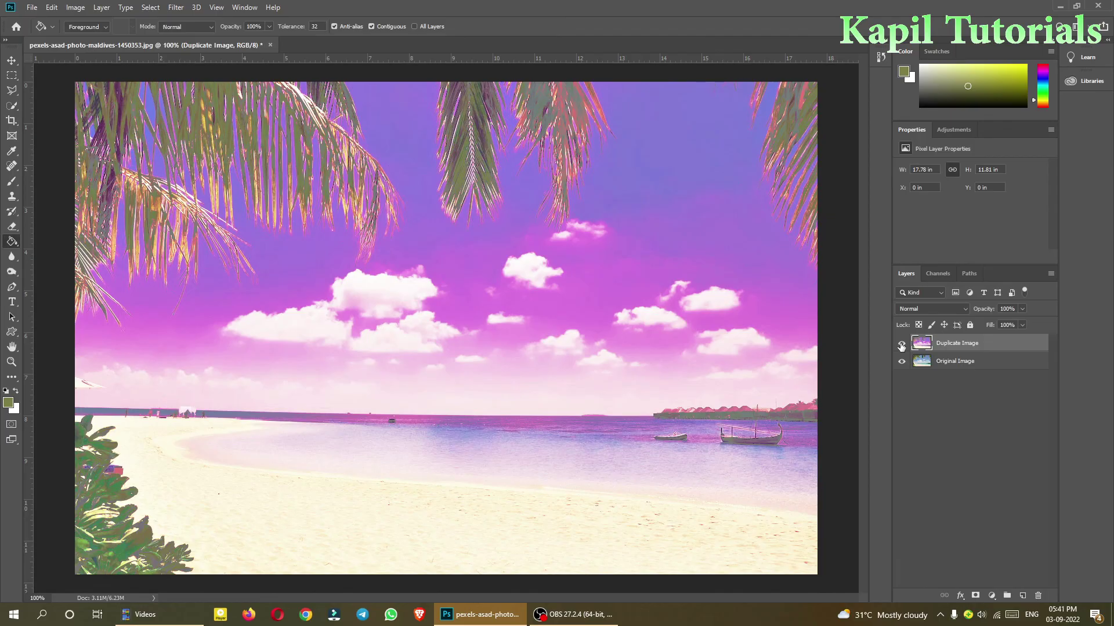